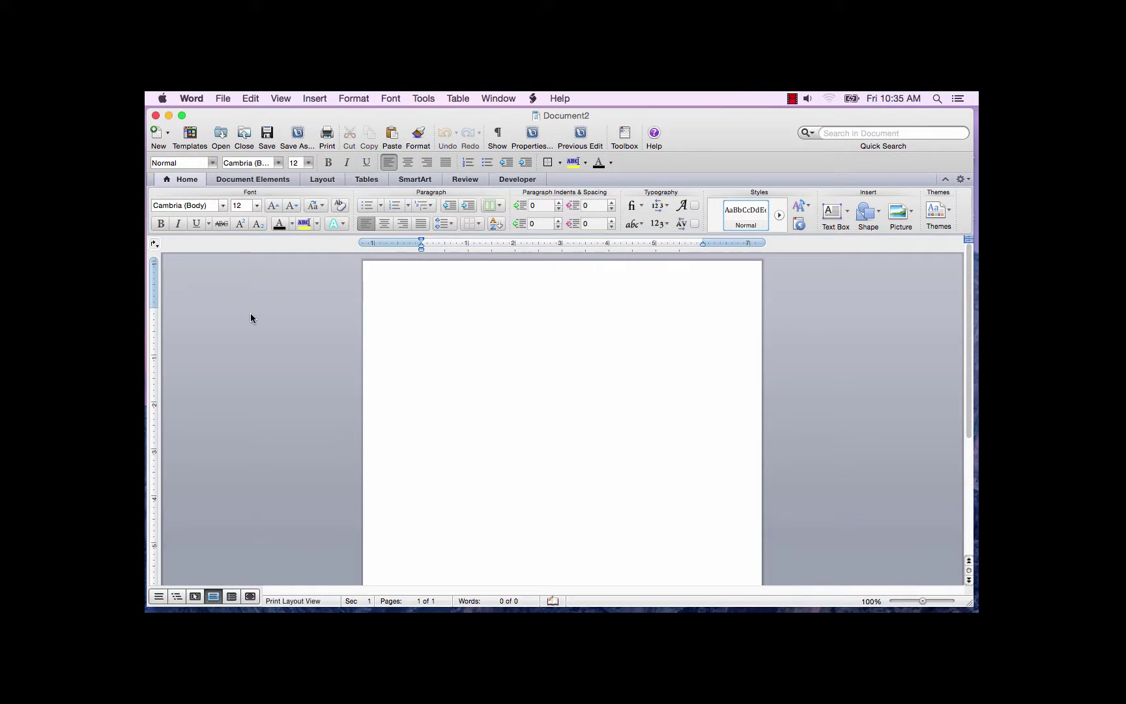
Pick the '1 Heading 1 / 1.1 Heading 2' outline numbering preset in Bullets and Numbering
click(352, 98)
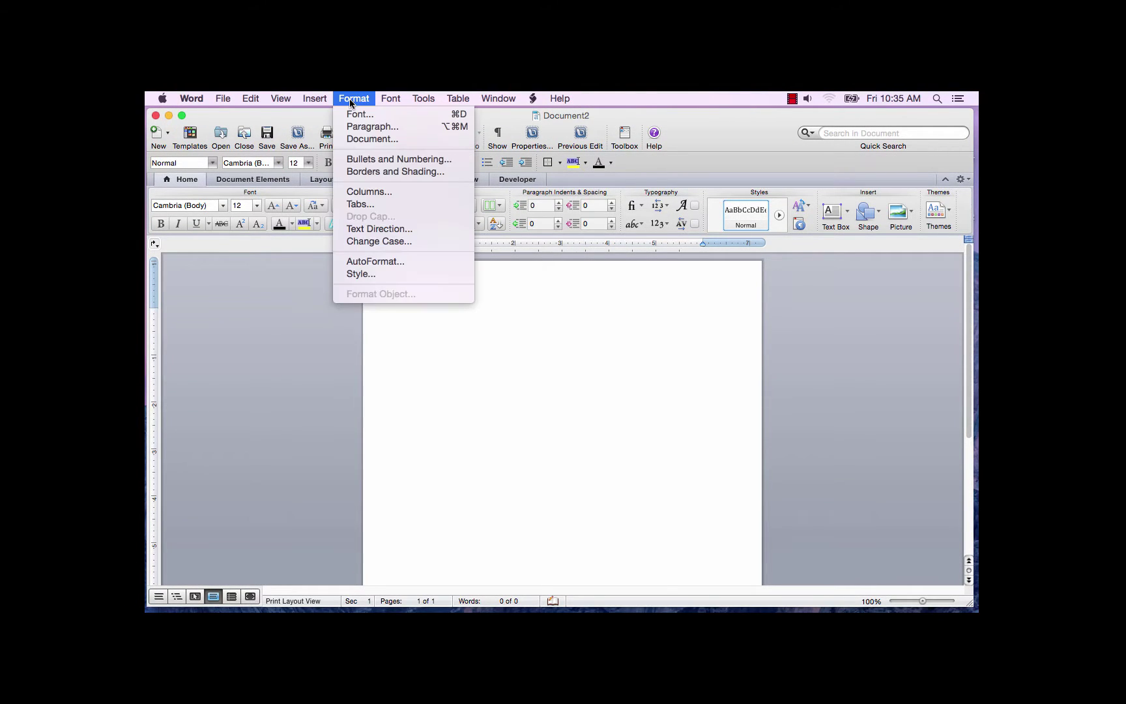
click(370, 161)
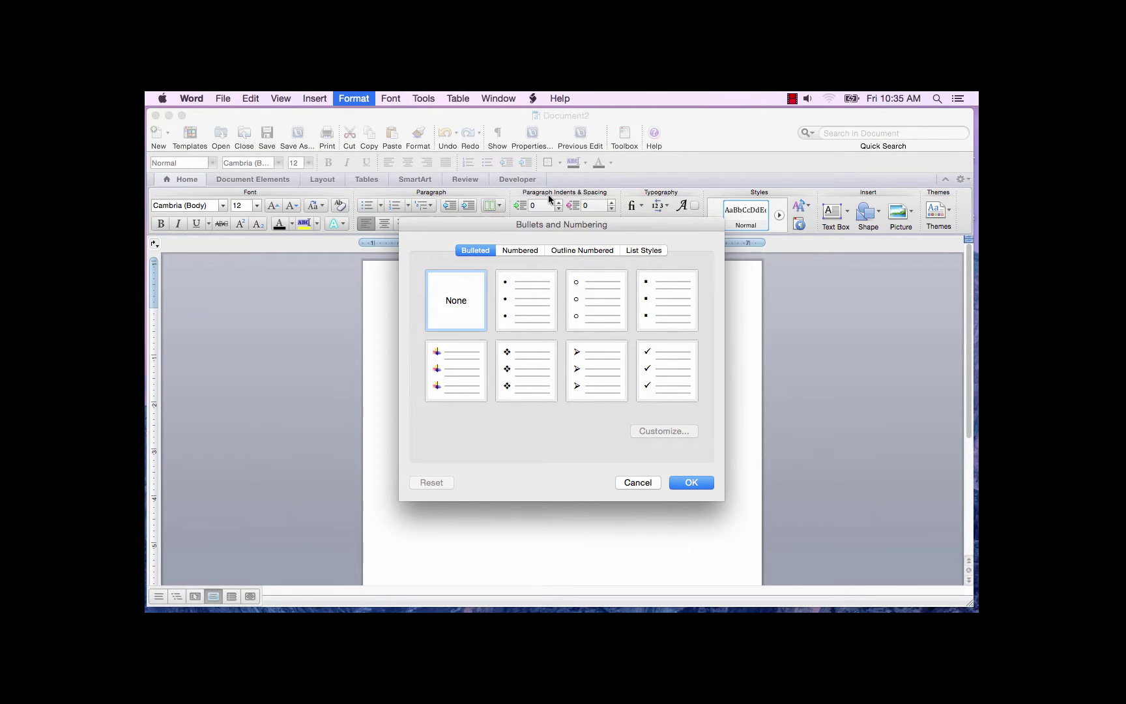
click(582, 251)
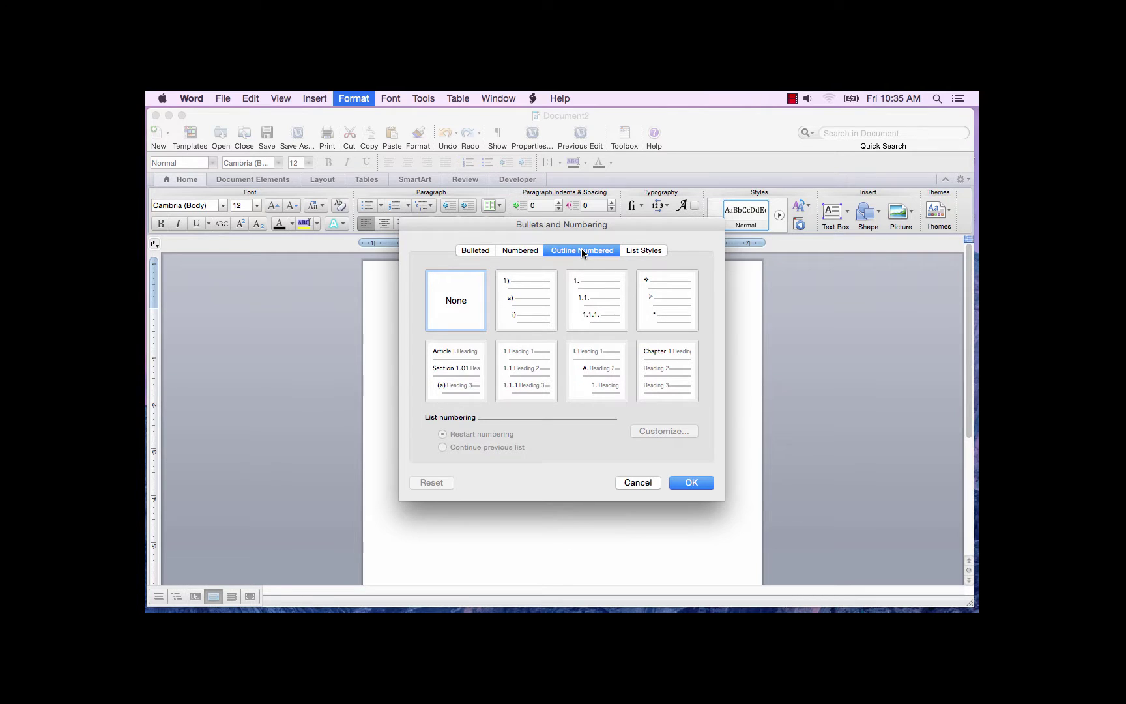
click(515, 374)
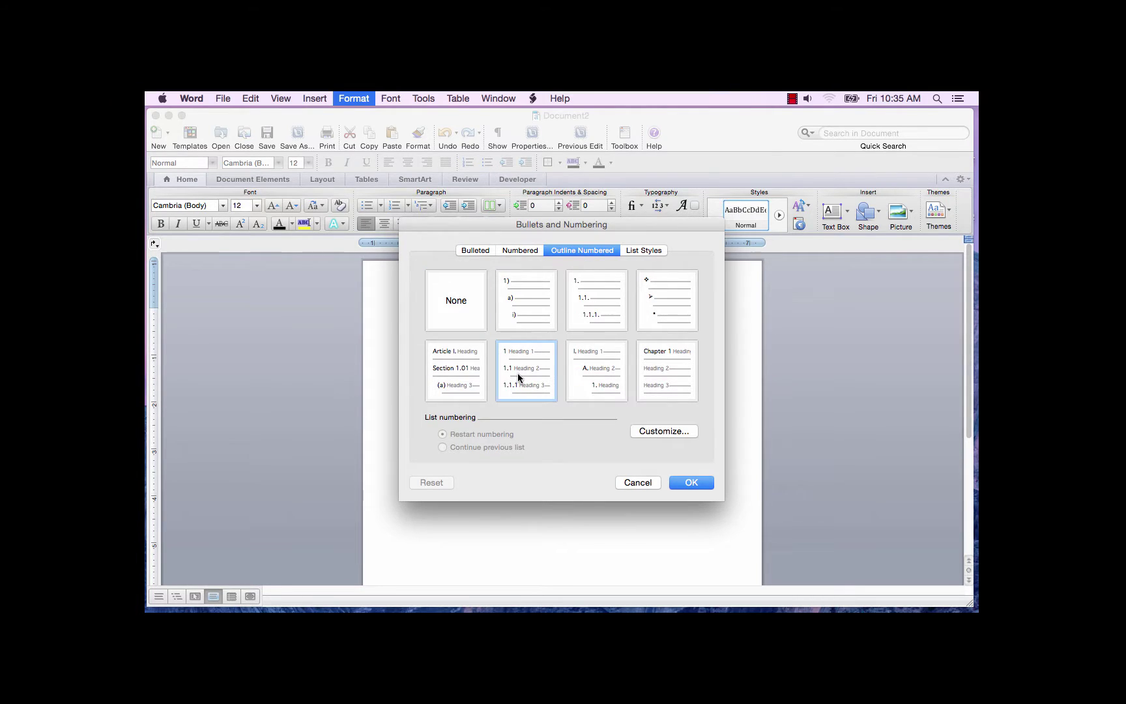
Customize the preset, expand its extra options, and keep level 1 linked to Heading 1
click(656, 430)
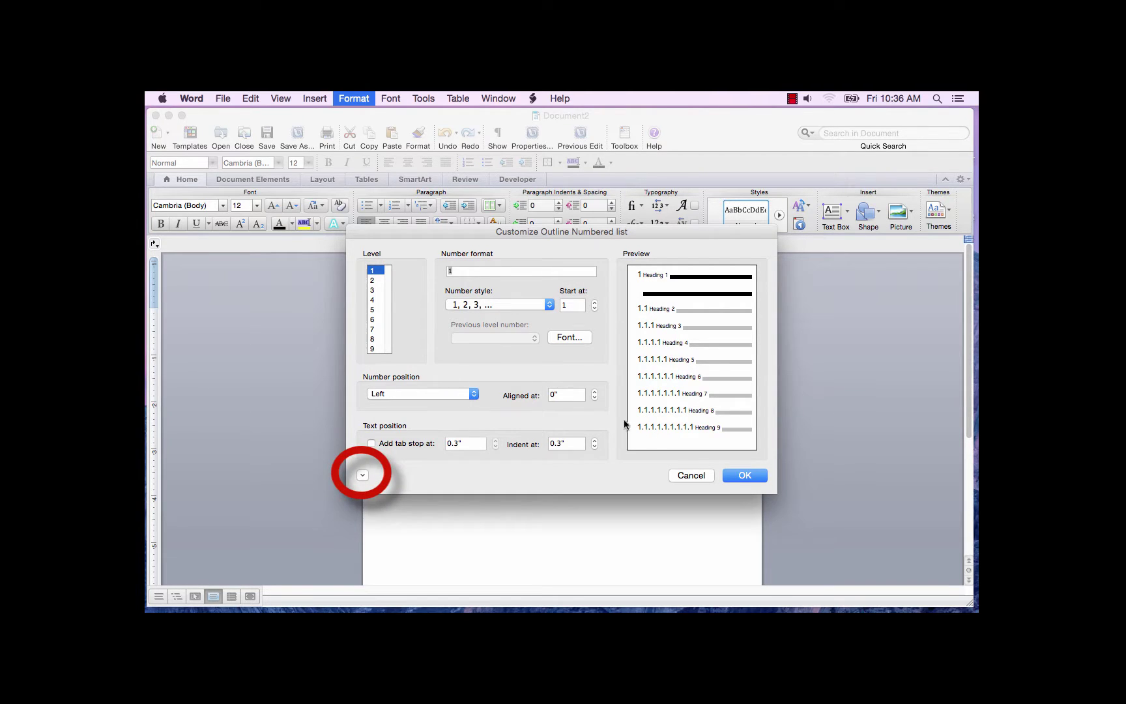
click(362, 475)
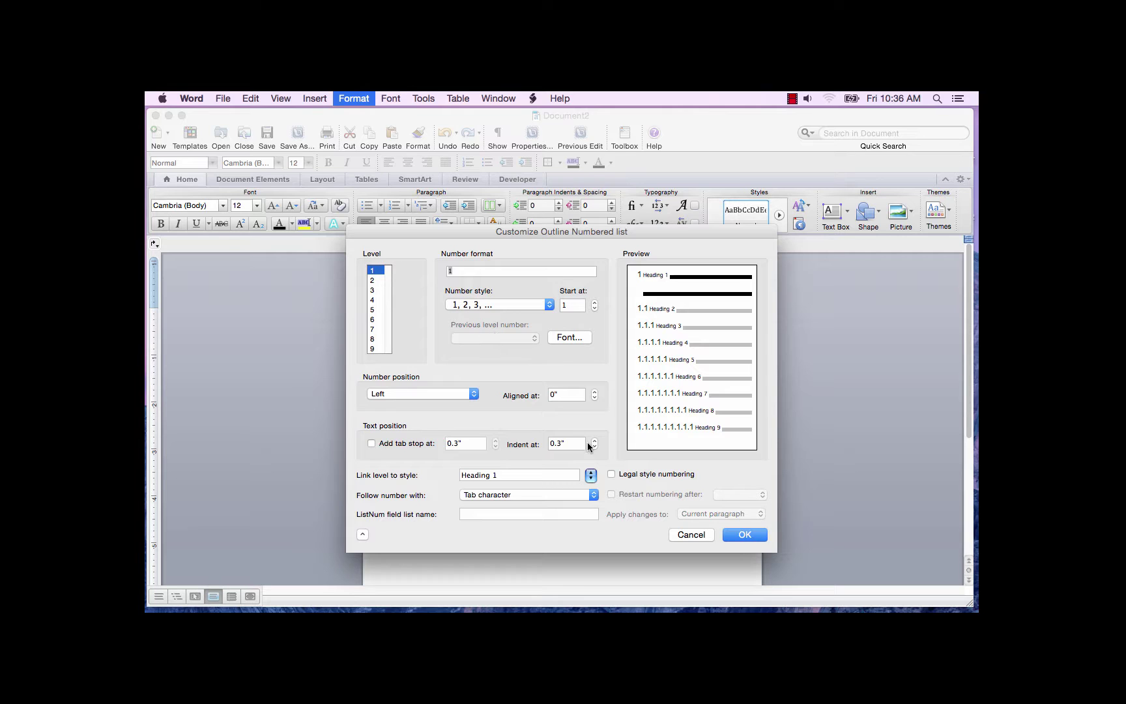
click(590, 475)
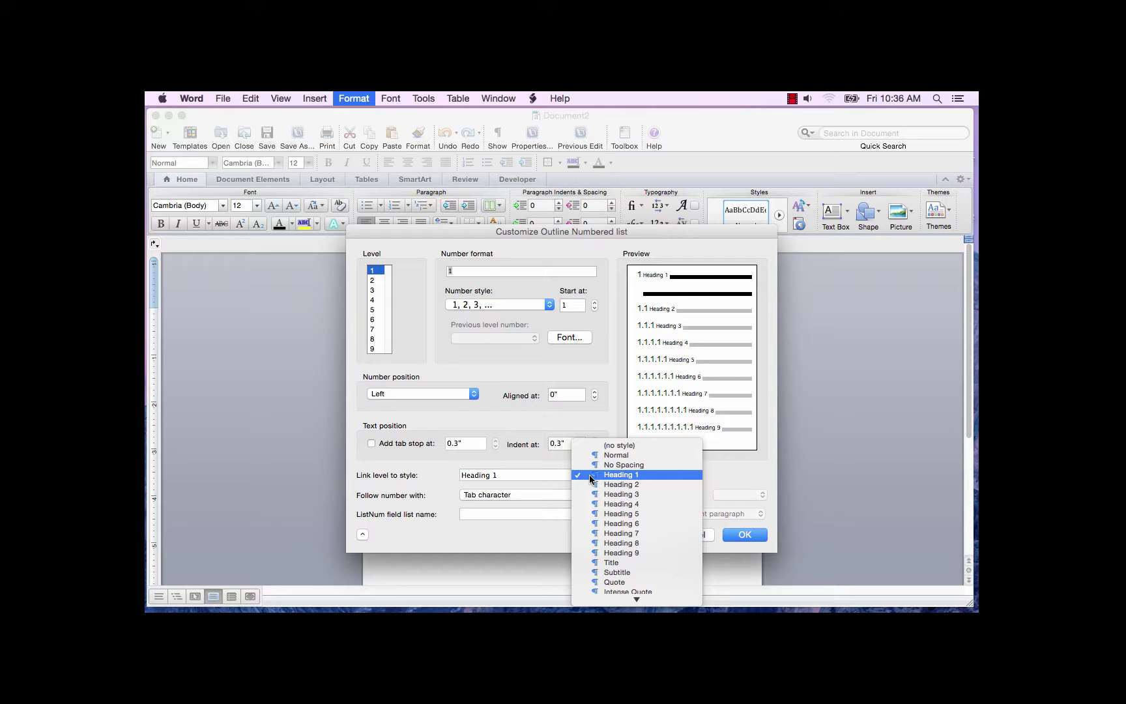
click(591, 476)
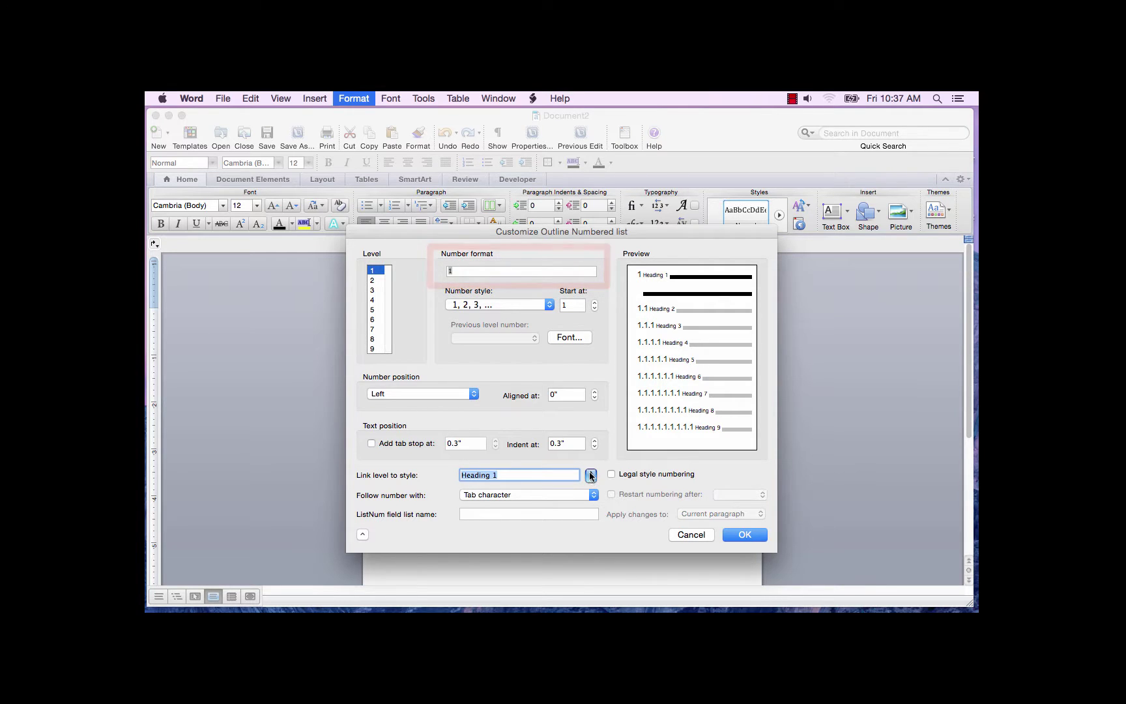
click(485, 271)
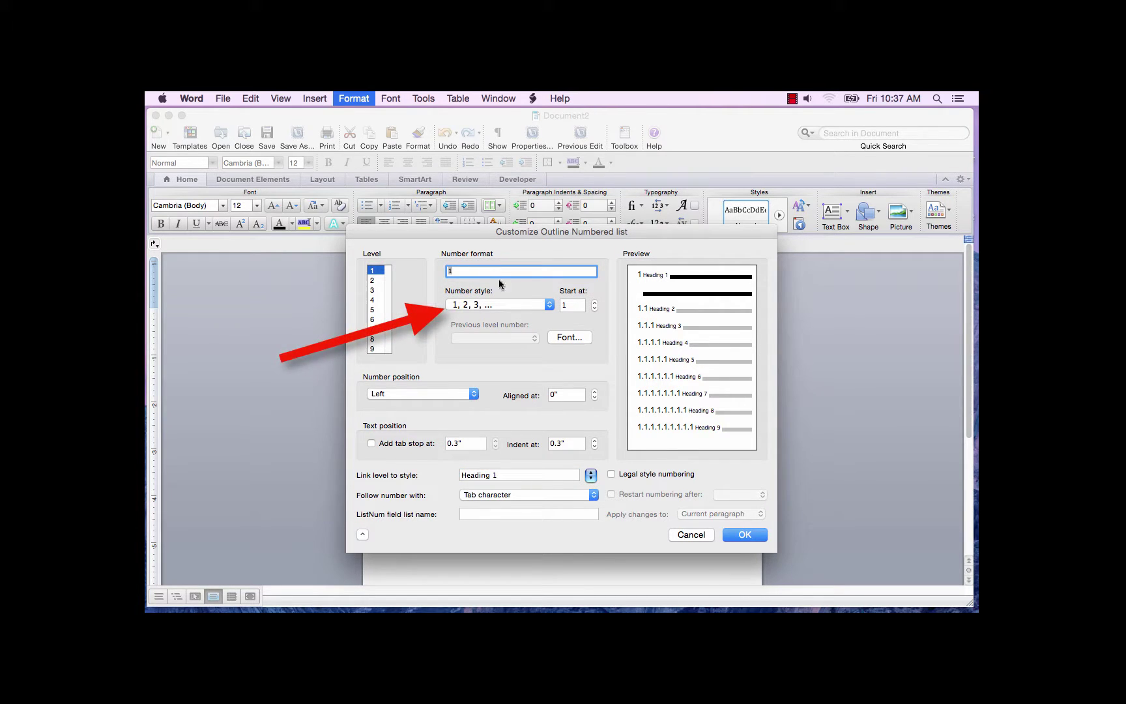
click(550, 305)
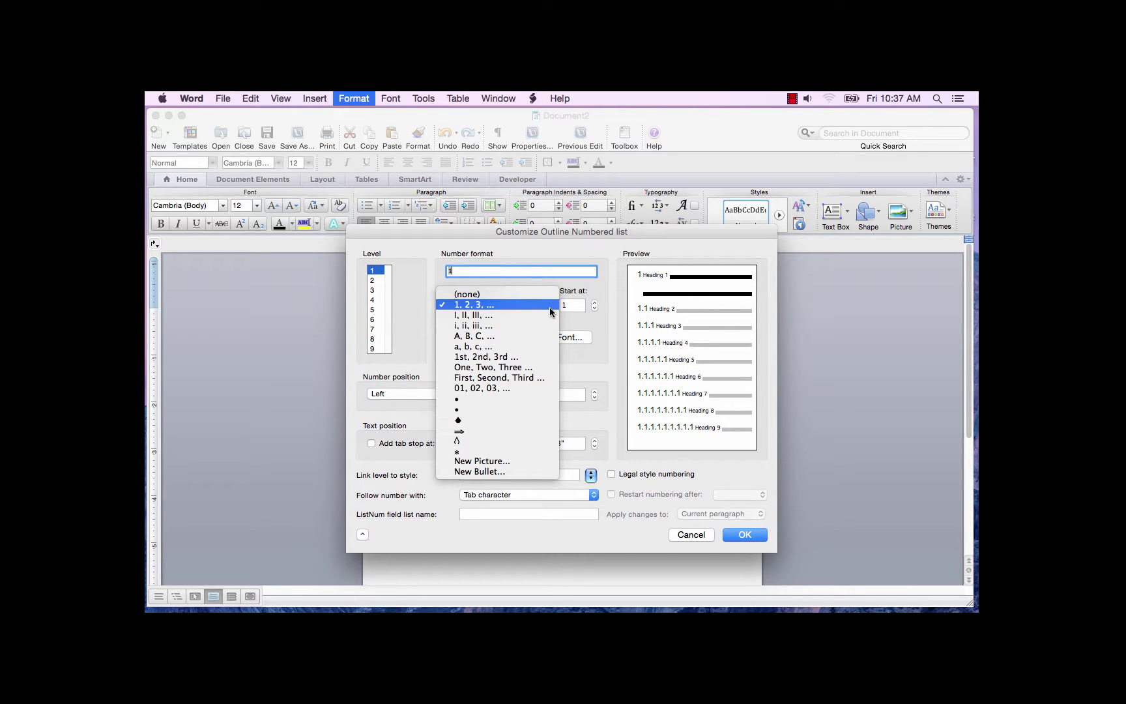
click(490, 306)
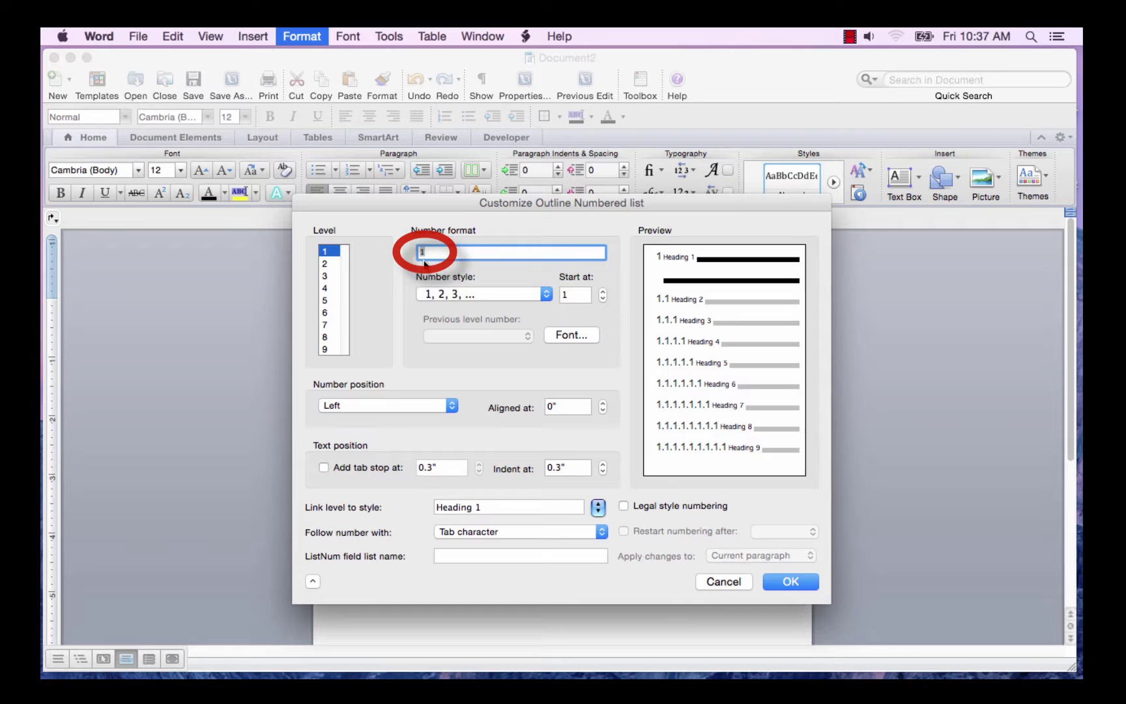
click(425, 260)
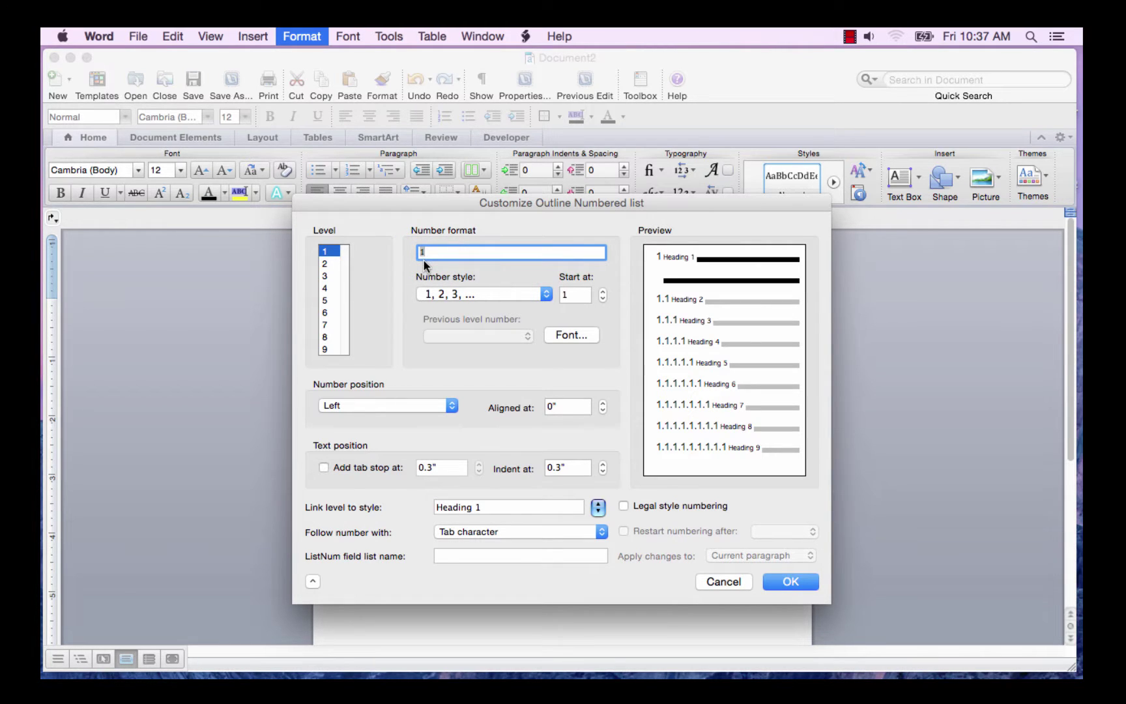
Set the level 1 number font to Times New Roman, Bold, 14 pt, Automatic colour
click(567, 335)
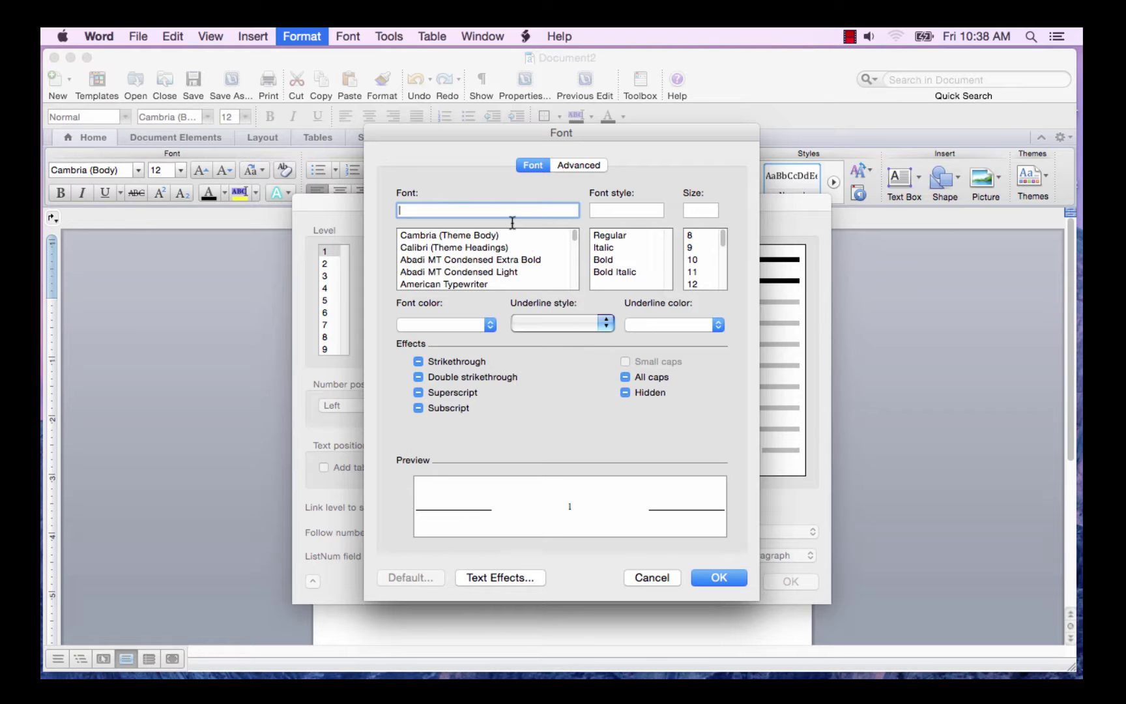
text(t)
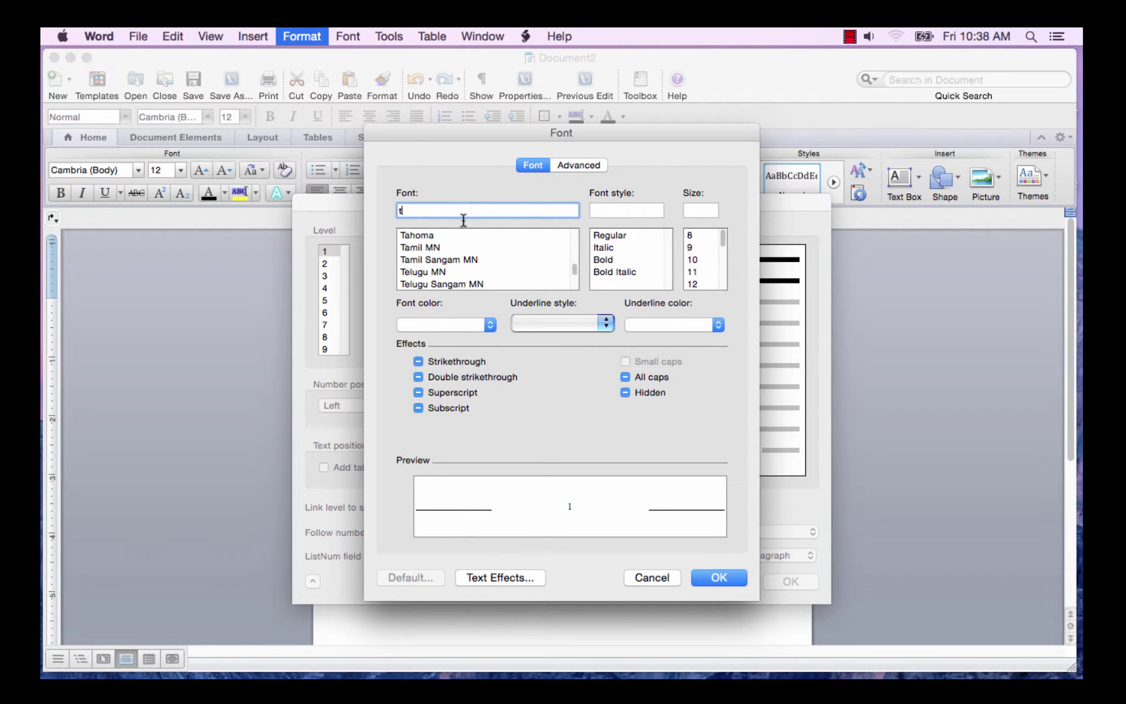
text(i)
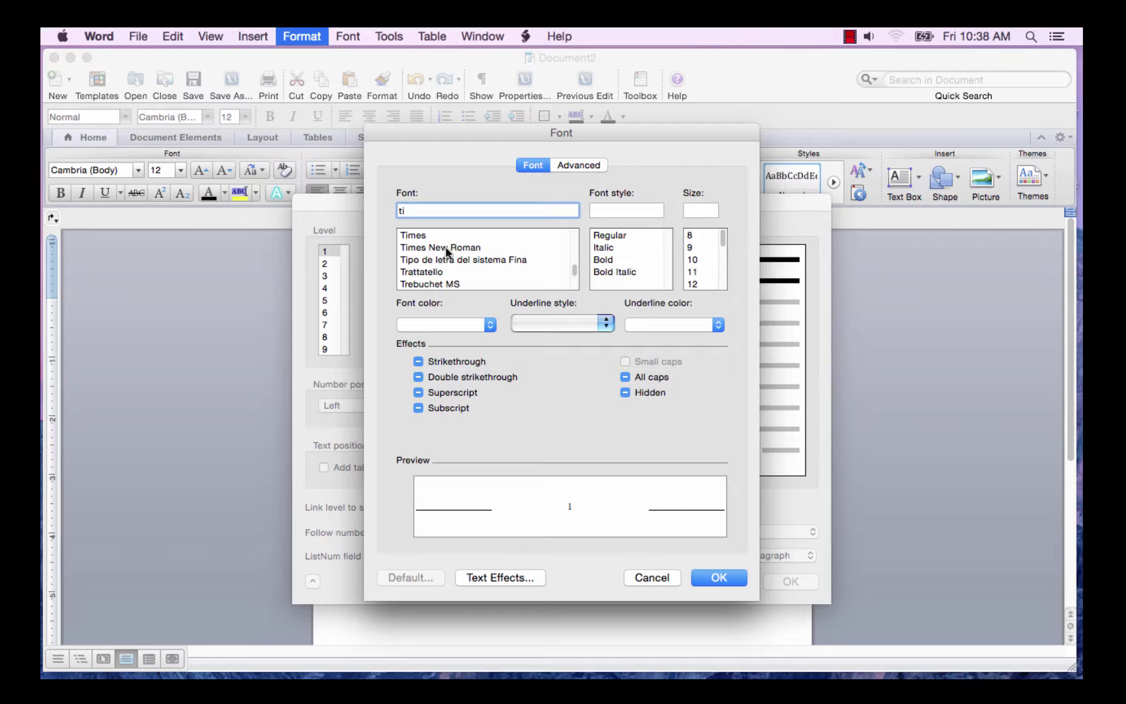
click(446, 247)
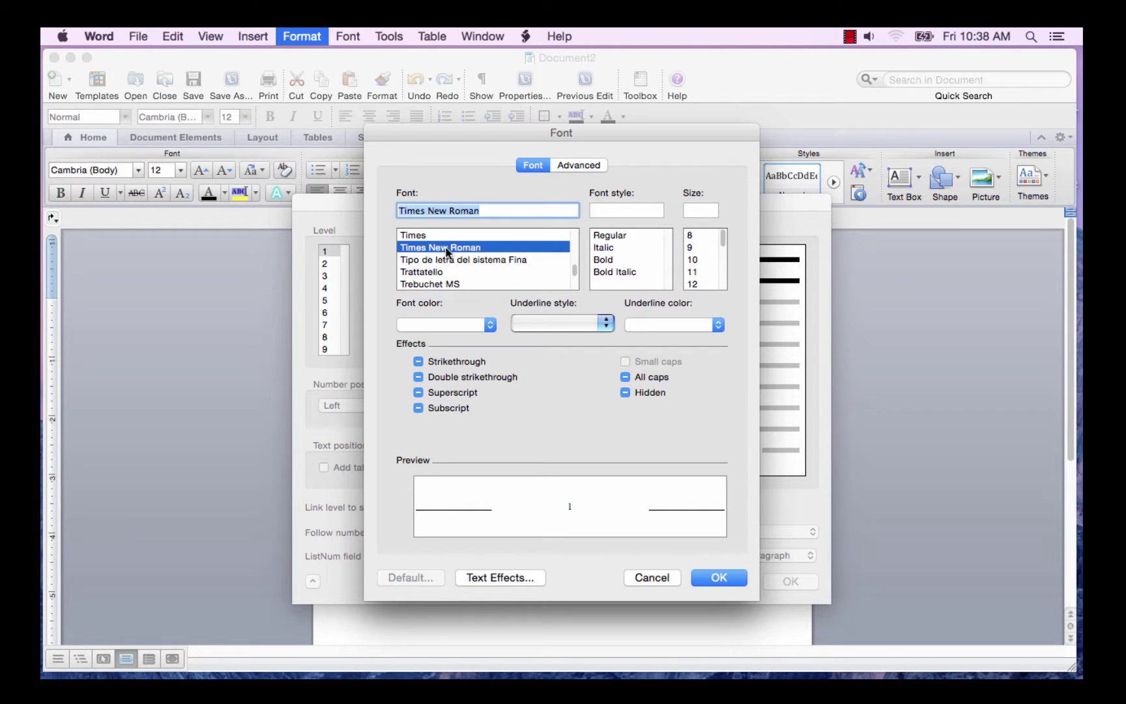
click(608, 261)
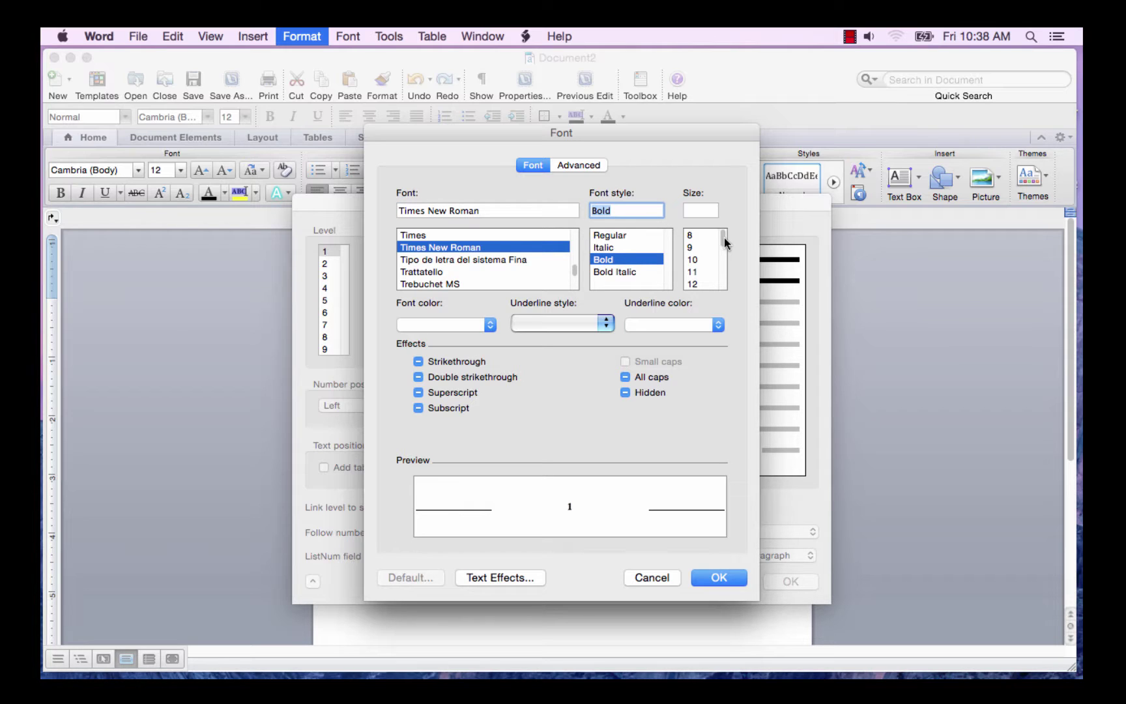
drag(724, 240, 725, 248)
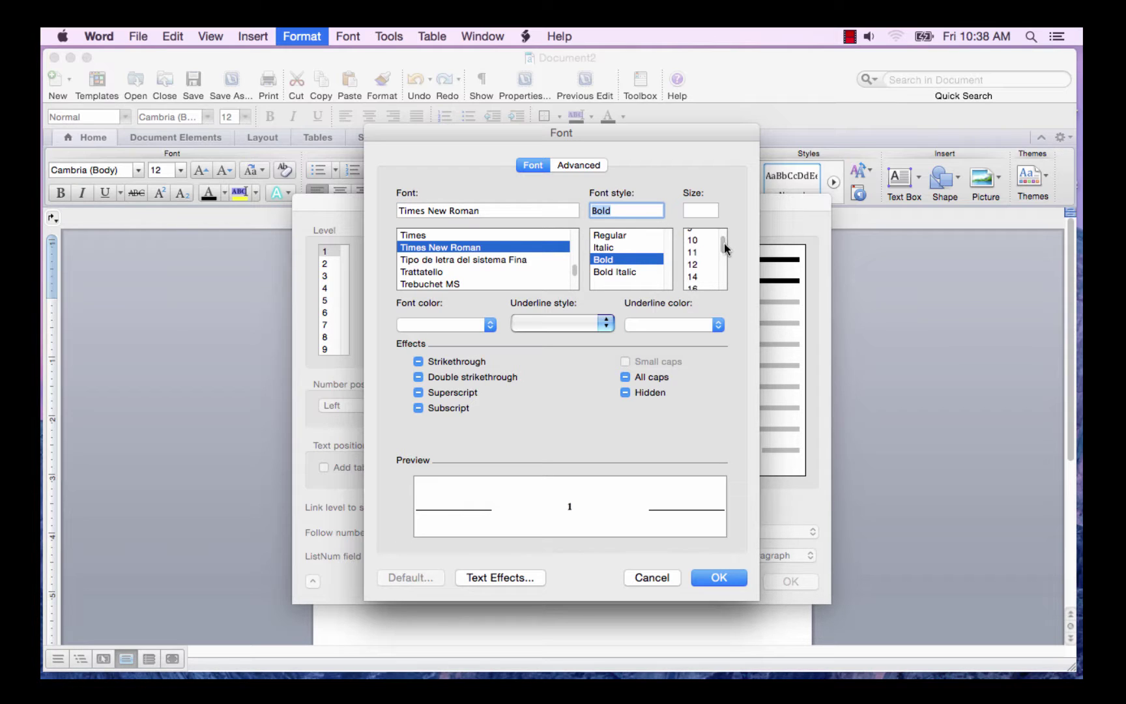
click(694, 277)
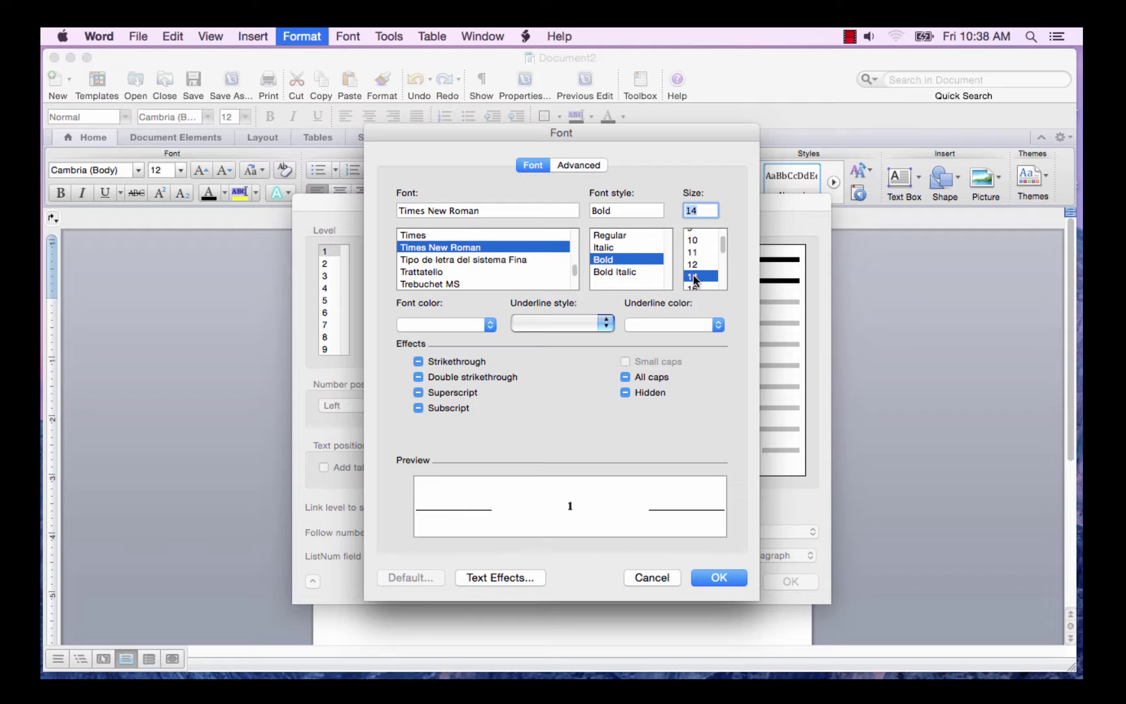
click(489, 328)
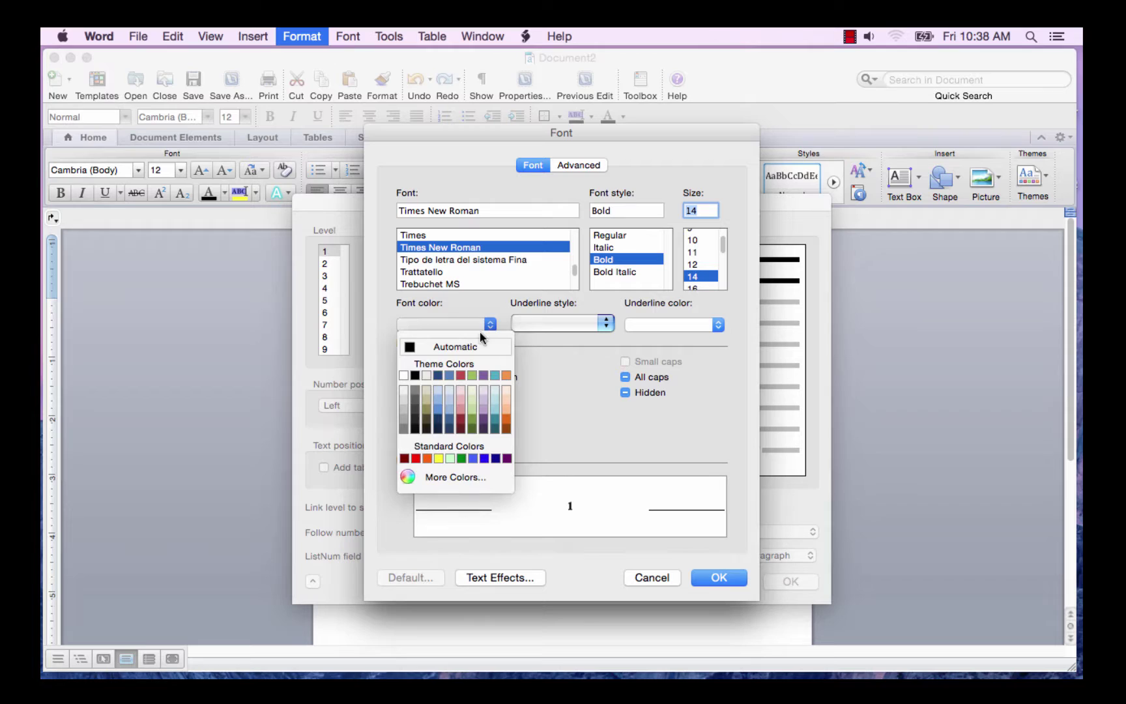
click(441, 344)
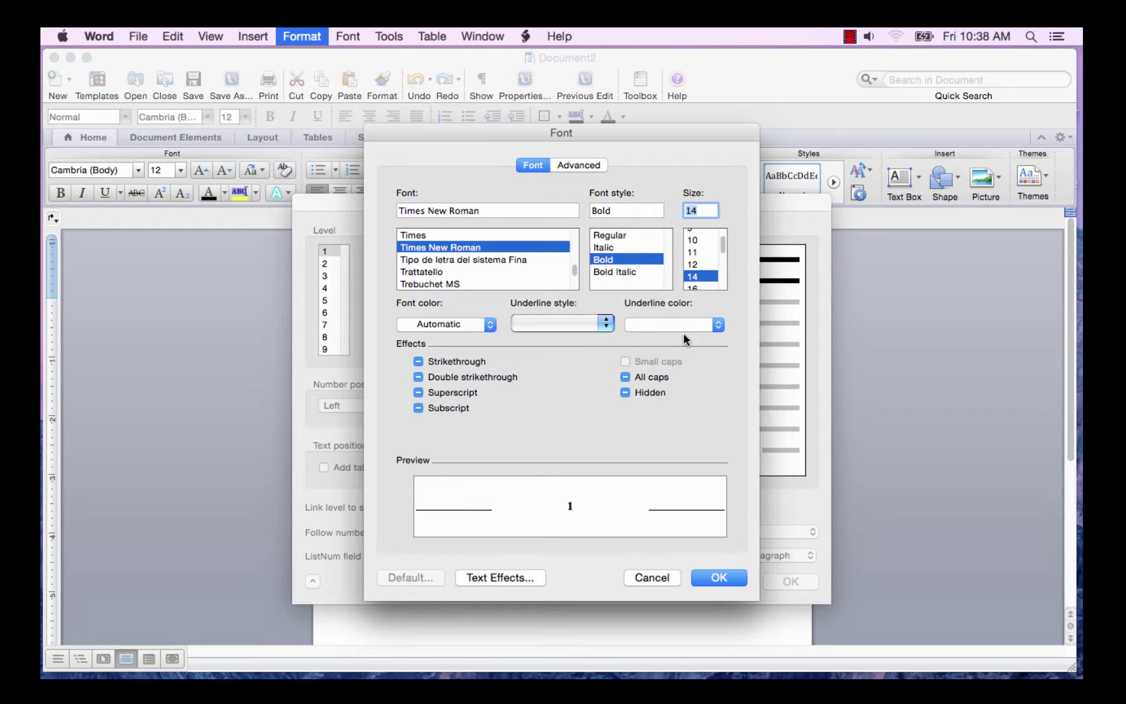
Confirm the level 1 font, then add a 0.5" tab stop and a 0.5" text indent
click(716, 578)
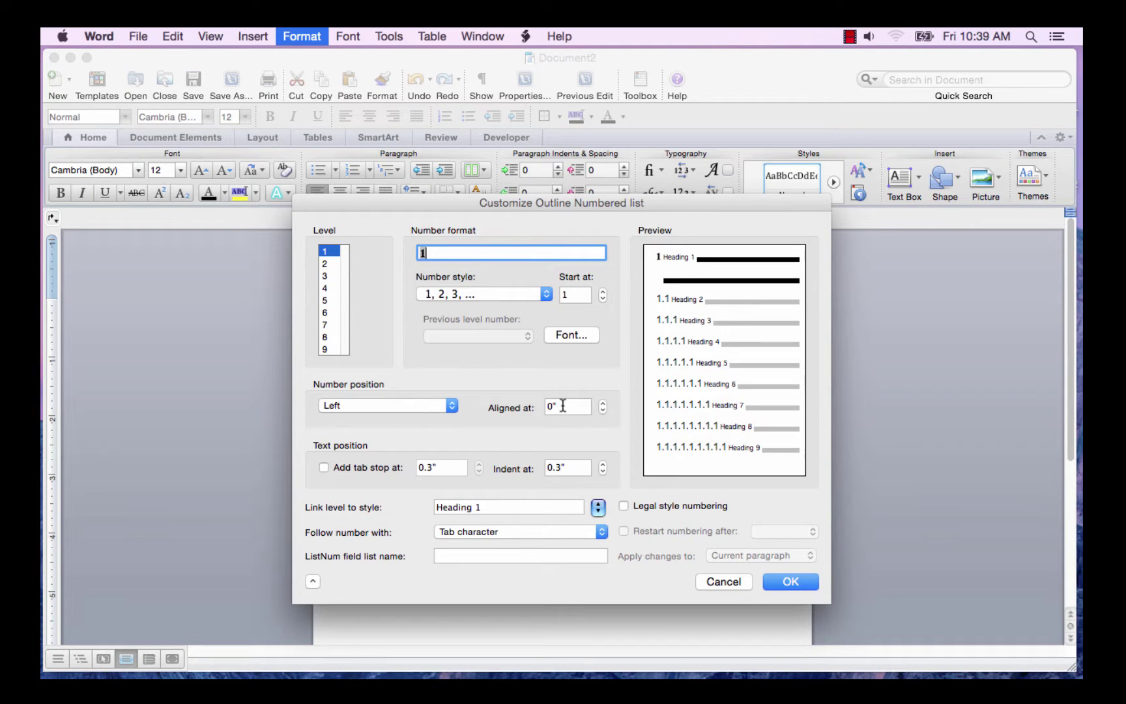
key(Tab)
key(Tab)
key(Tab)
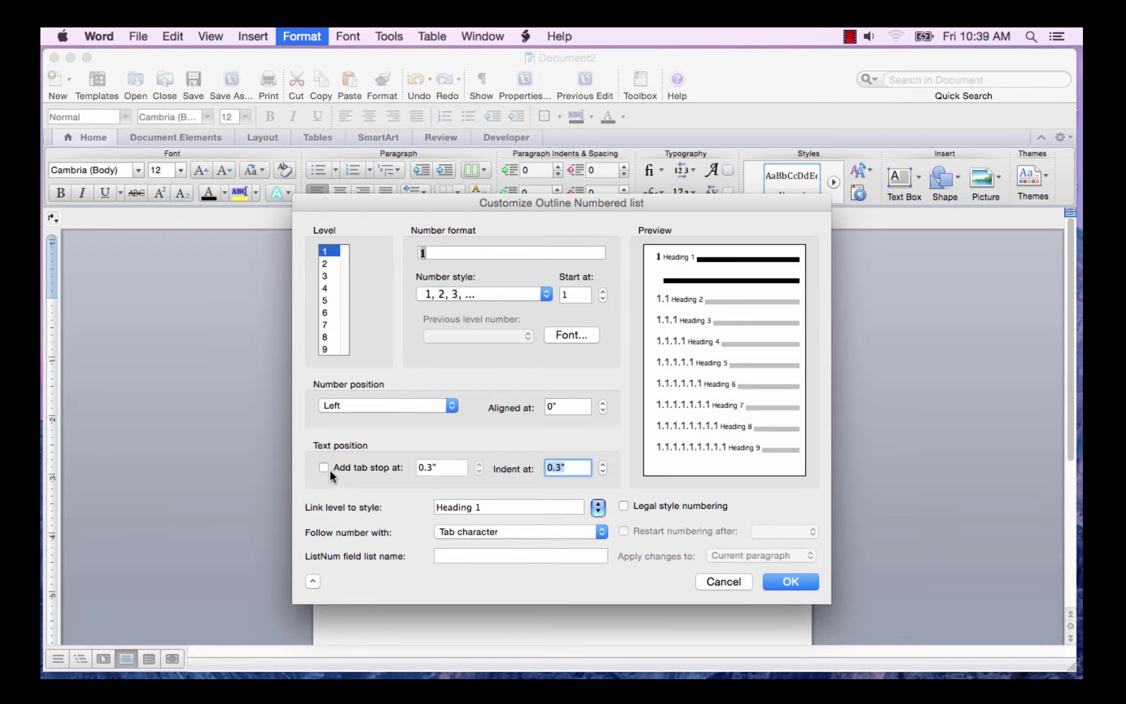
click(324, 466)
click(479, 464)
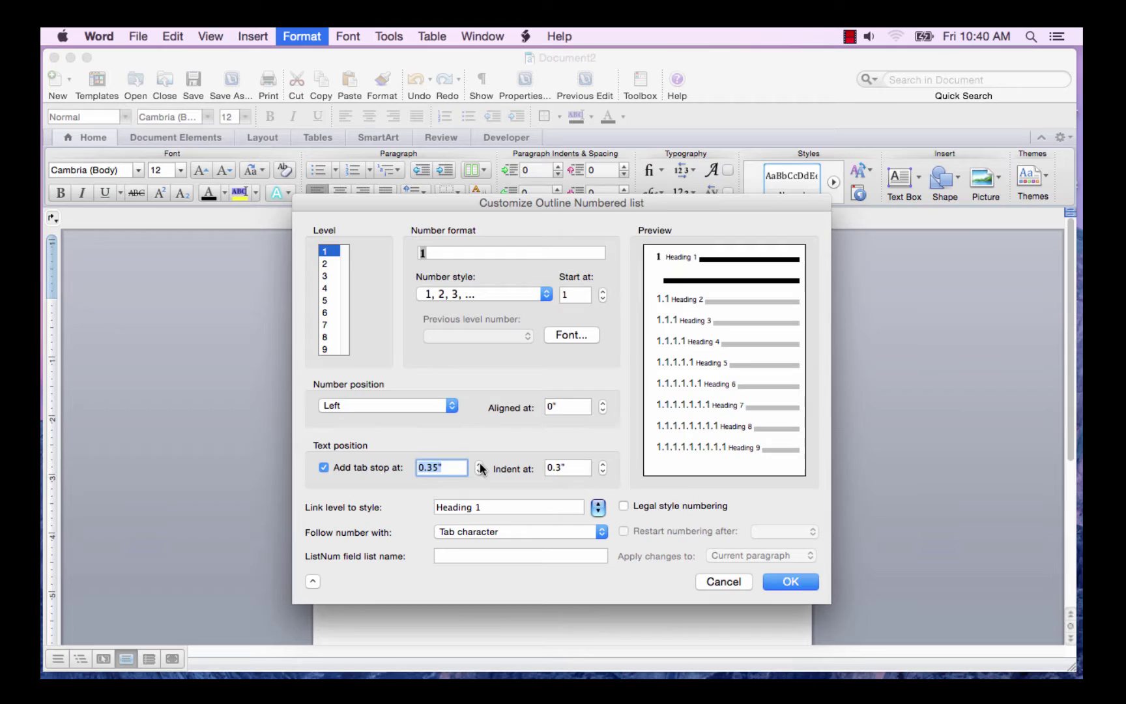
click(479, 464)
click(603, 464)
click(602, 464)
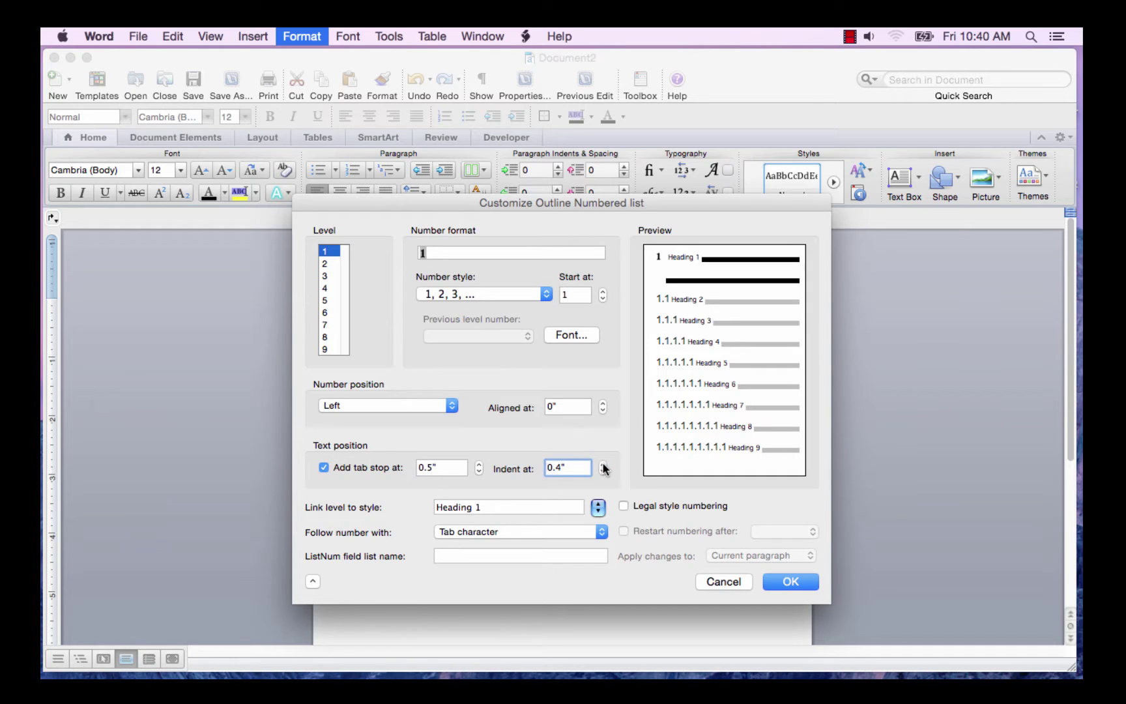
click(602, 464)
click(602, 464)
Give the level 2 number Times New Roman, Bold, 12 pt in Automatic colour
click(325, 265)
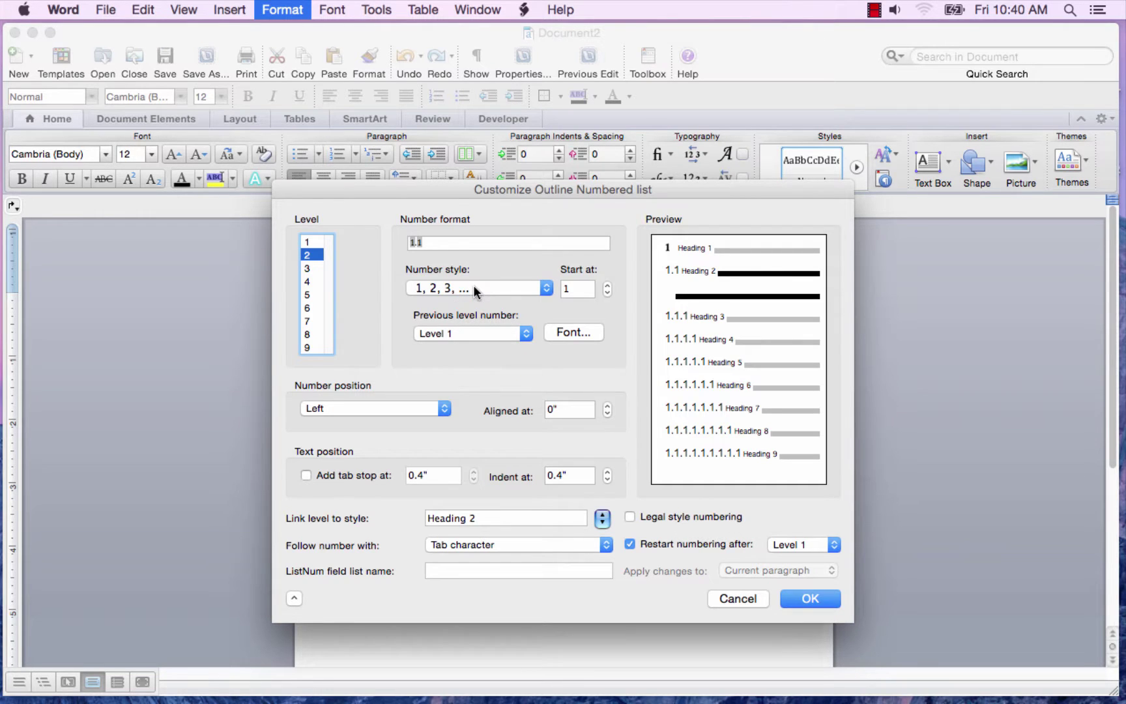
click(581, 335)
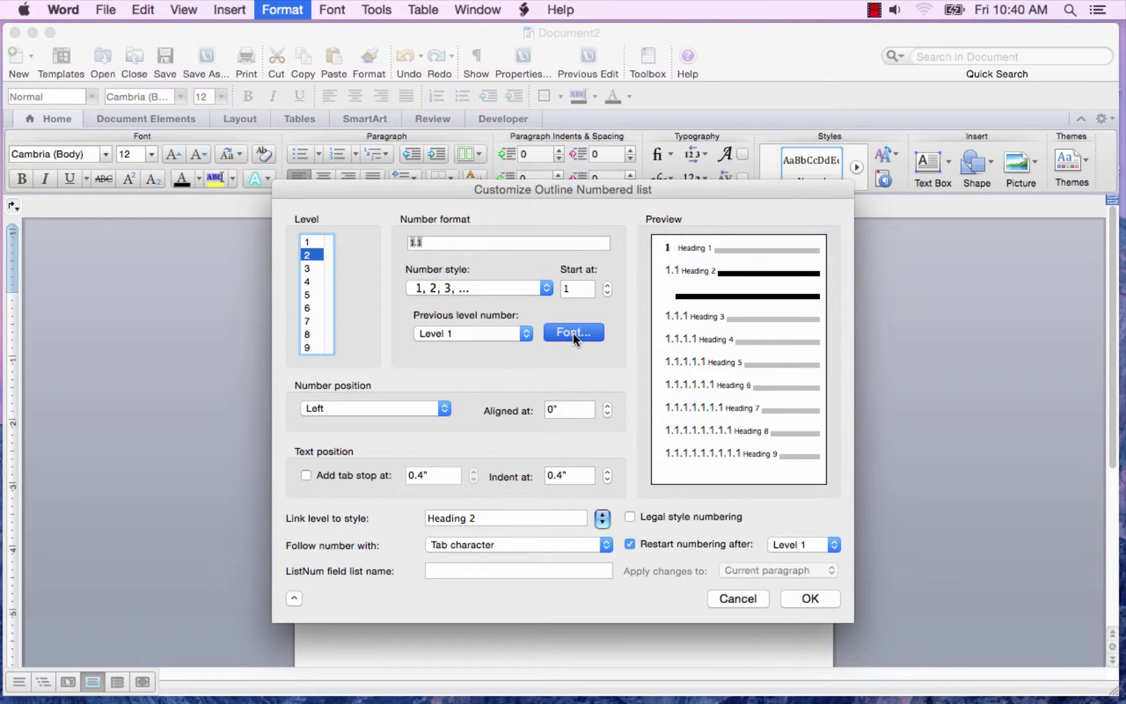
text(ti)
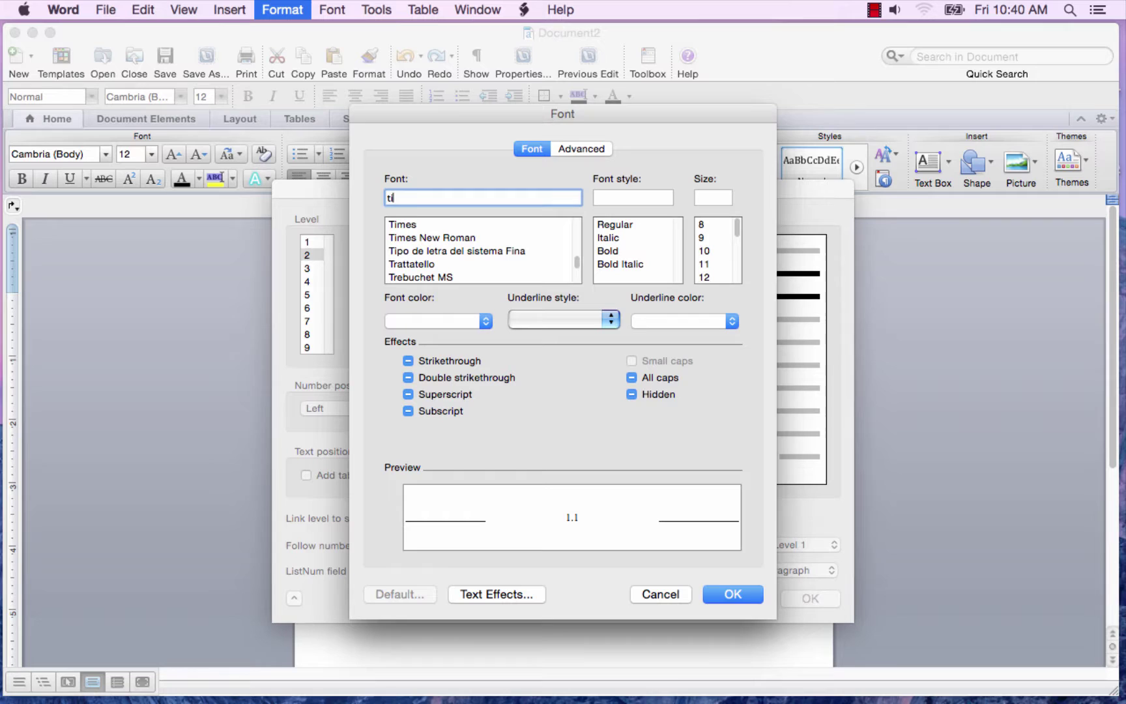
click(469, 237)
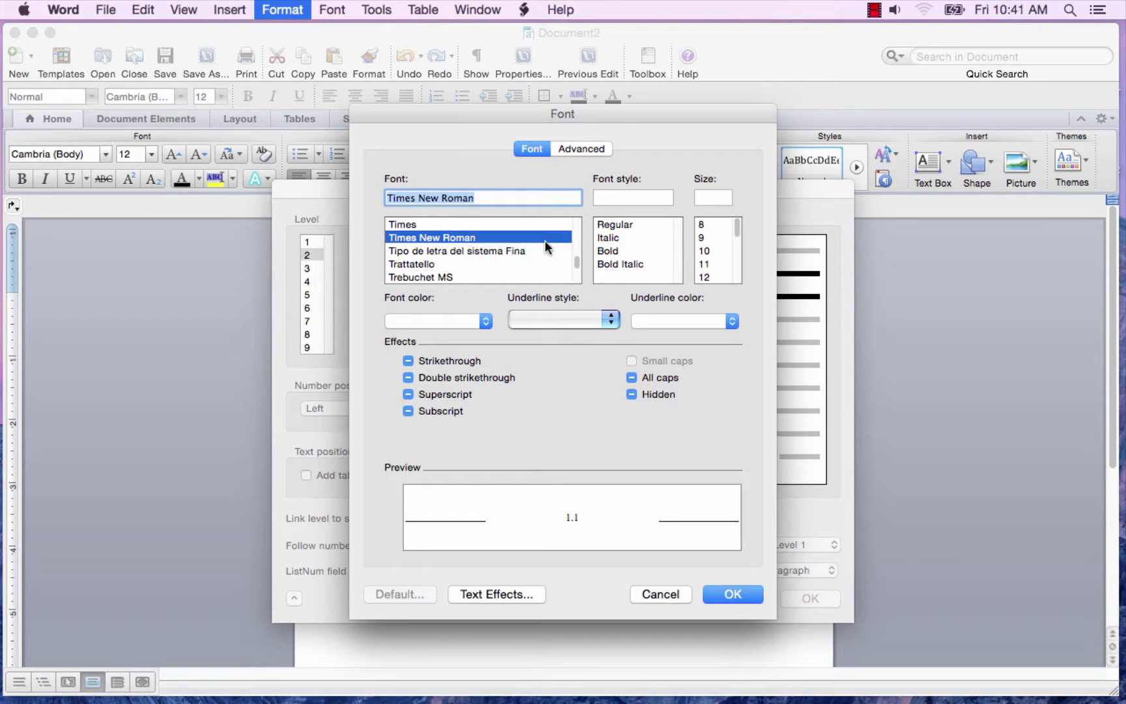
click(611, 253)
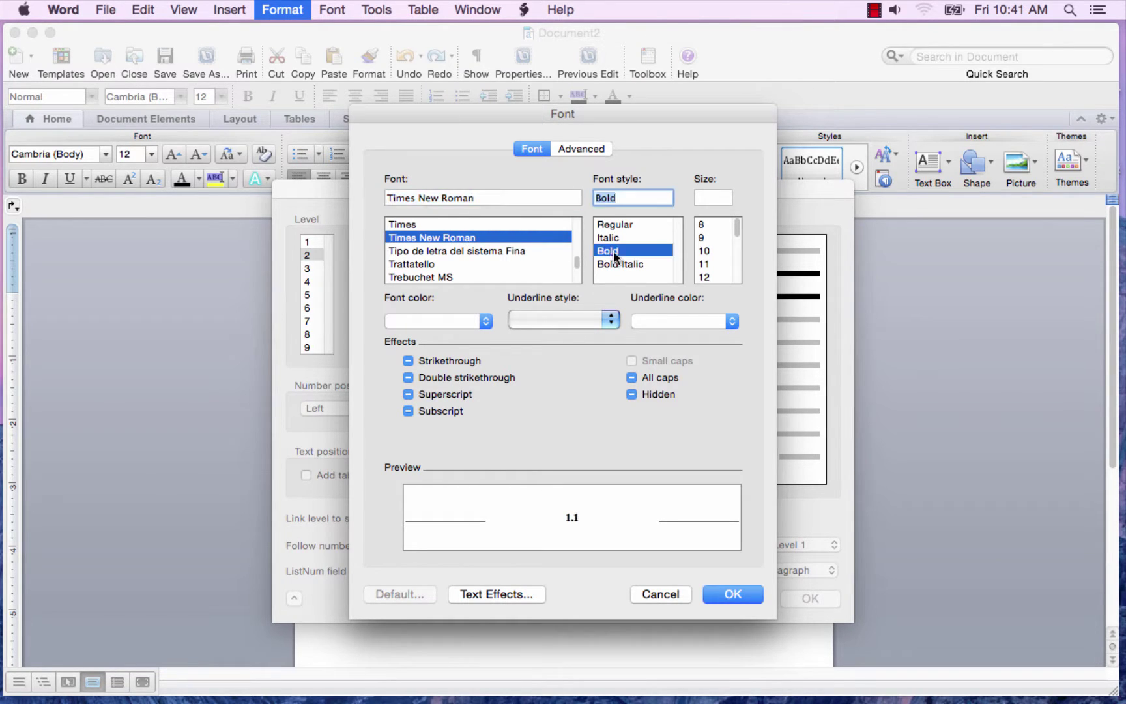
click(706, 278)
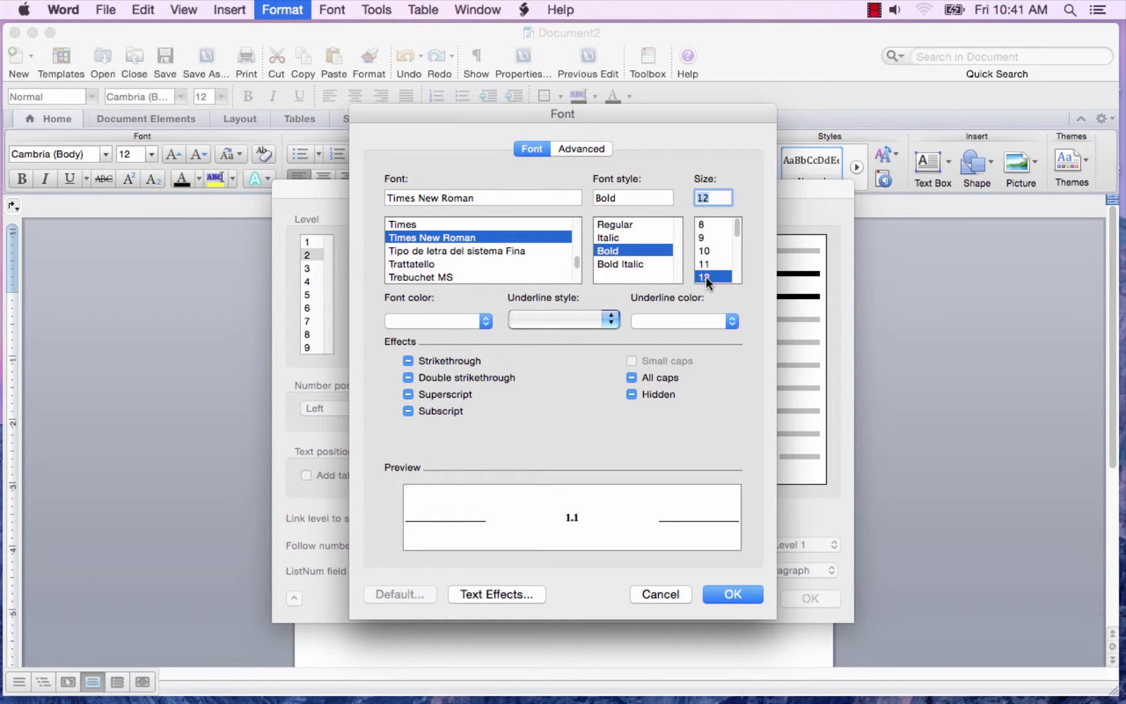
click(485, 321)
click(459, 345)
click(734, 595)
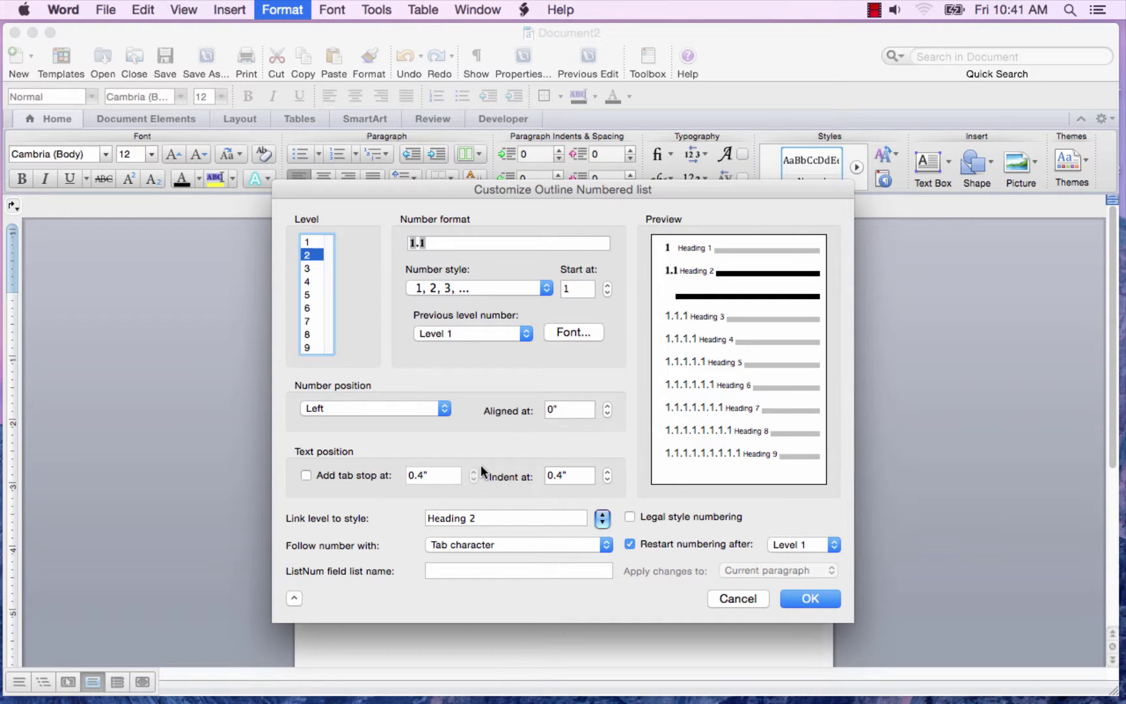
Add a 0.5" tab stop and 0.5" text indent to level 2, linked to Heading 2
click(307, 476)
click(472, 472)
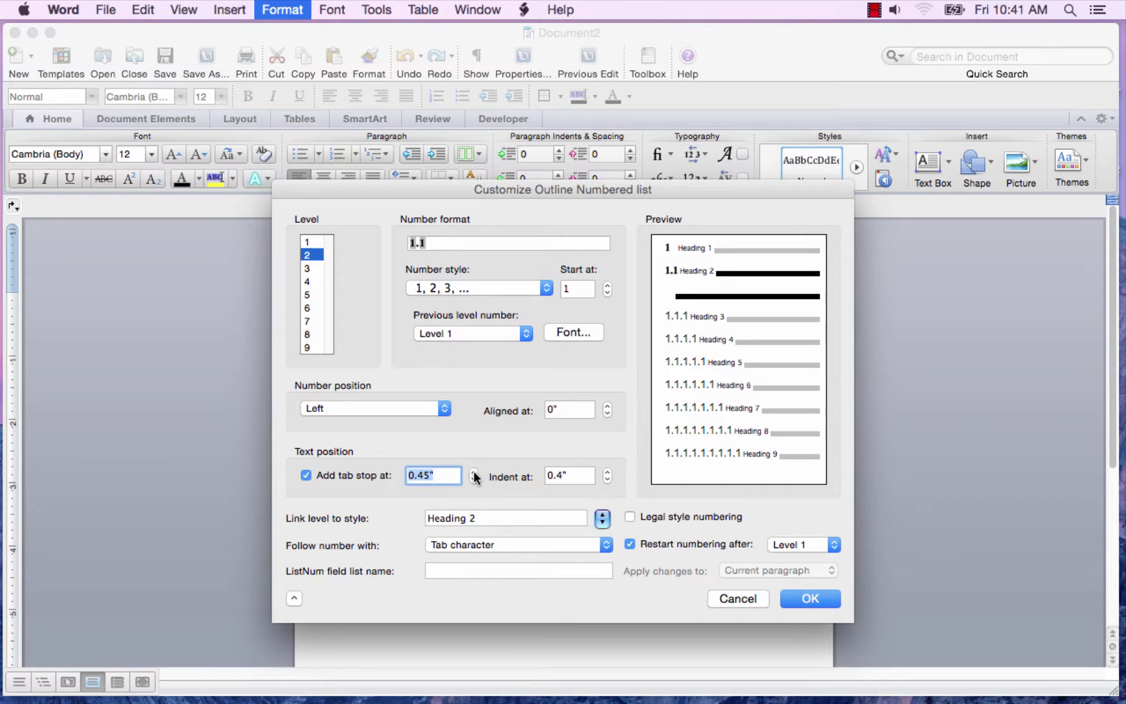
click(474, 473)
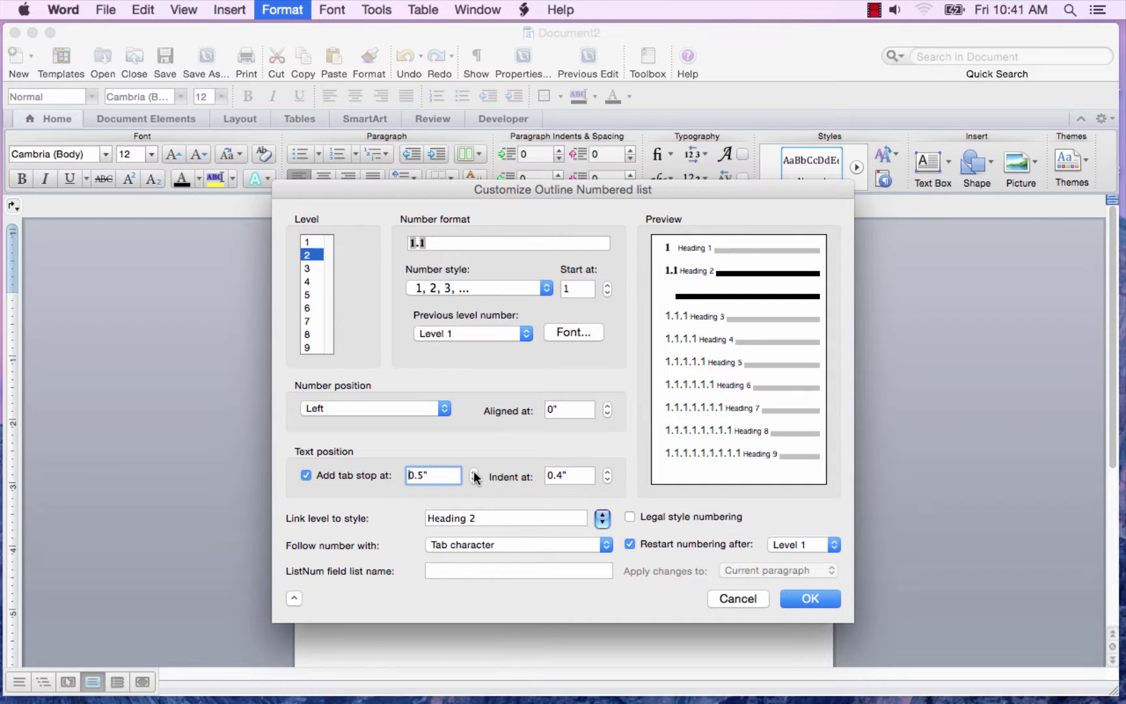
key(Tab)
click(606, 472)
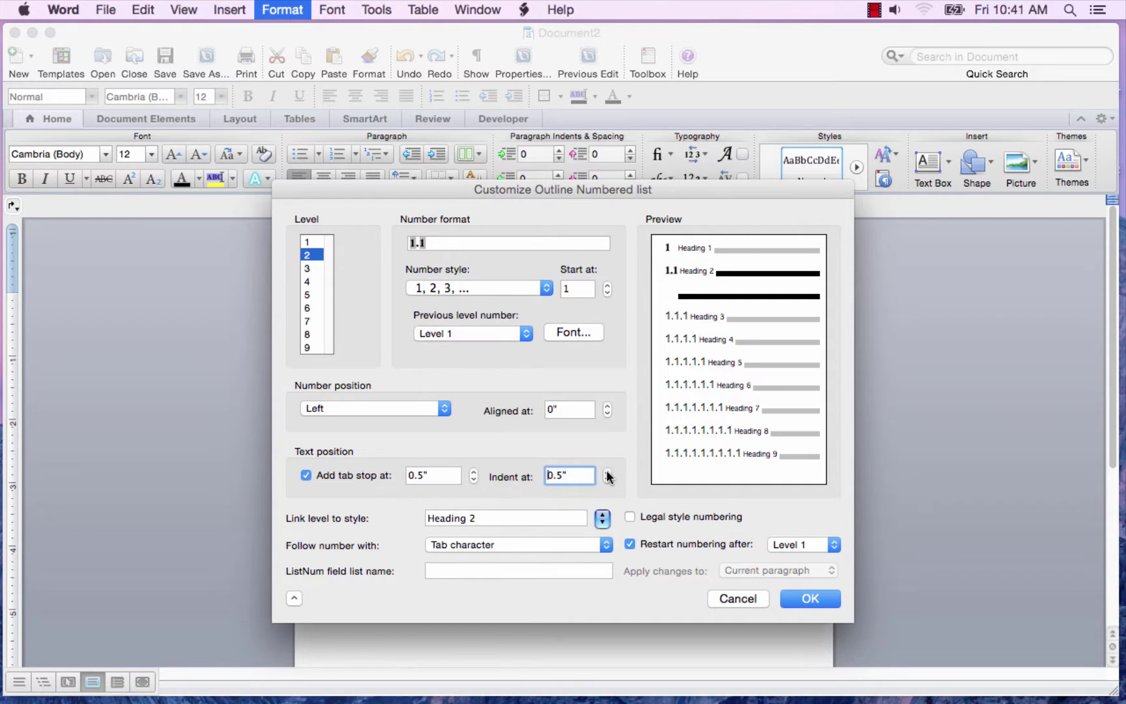
click(492, 518)
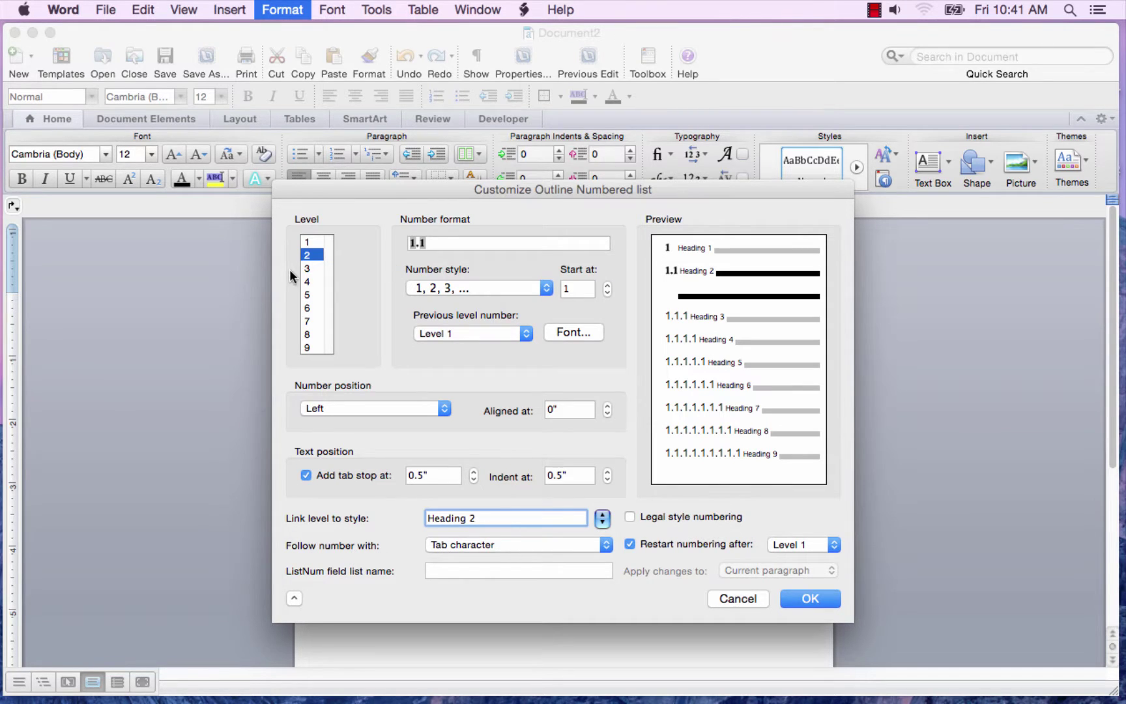
Give level 3 a 0.75" tab stop and a 0.75" text indent
click(309, 269)
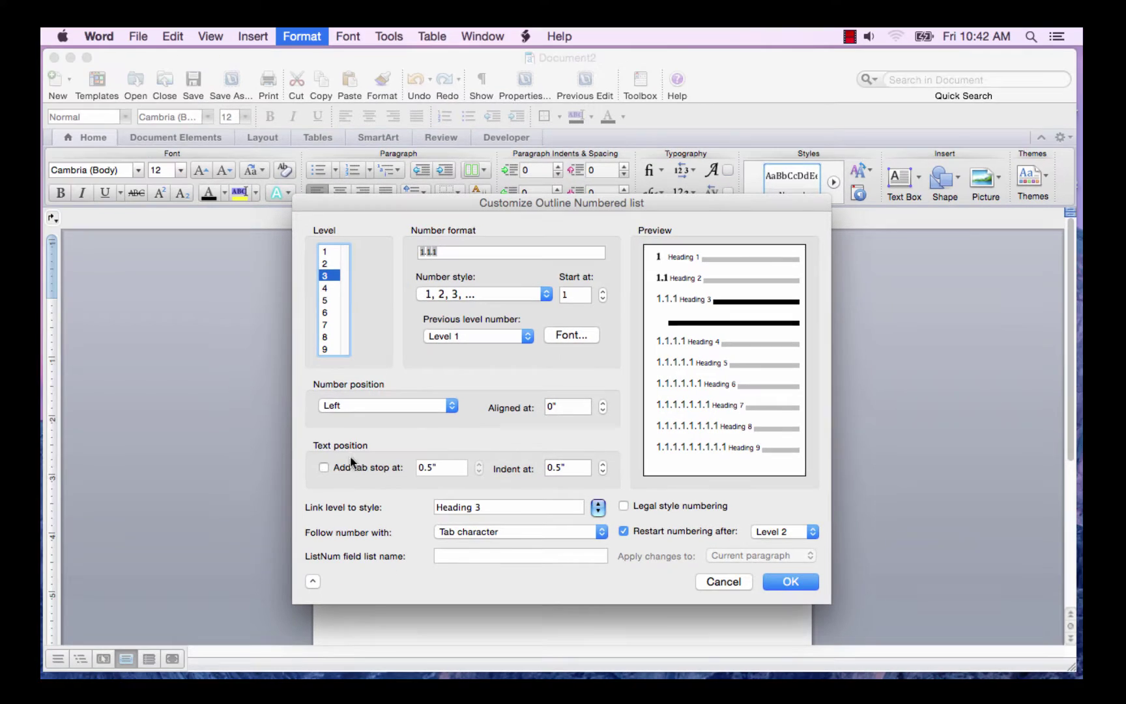
click(305, 475)
click(473, 471)
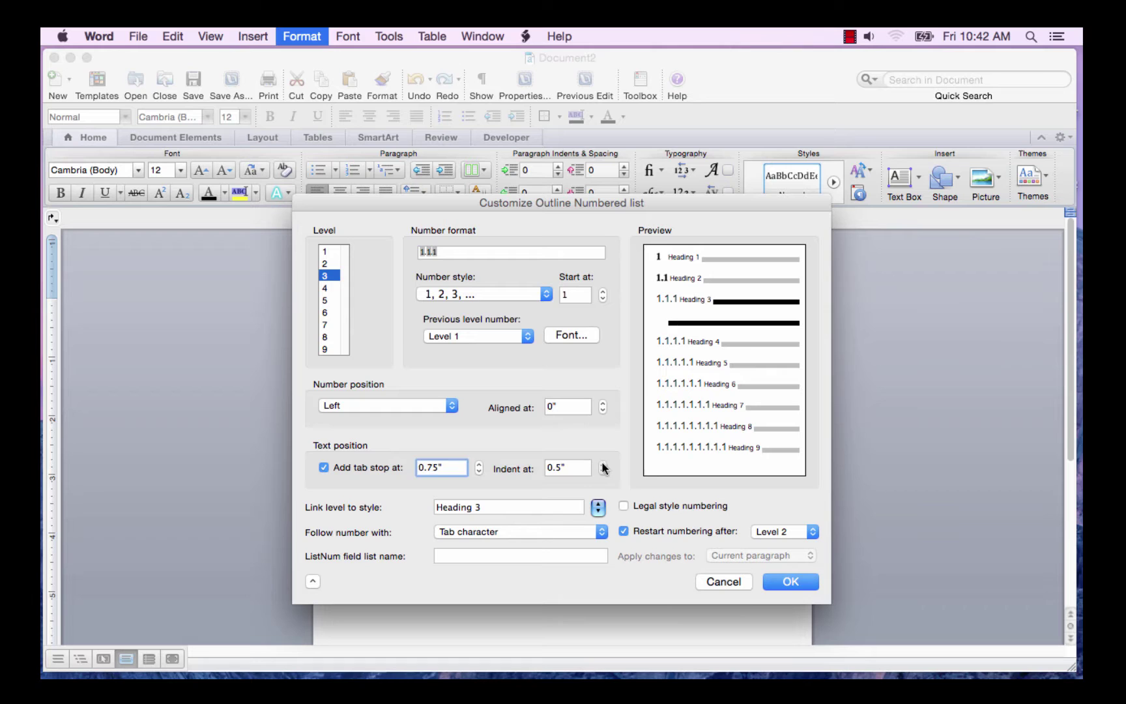
click(603, 464)
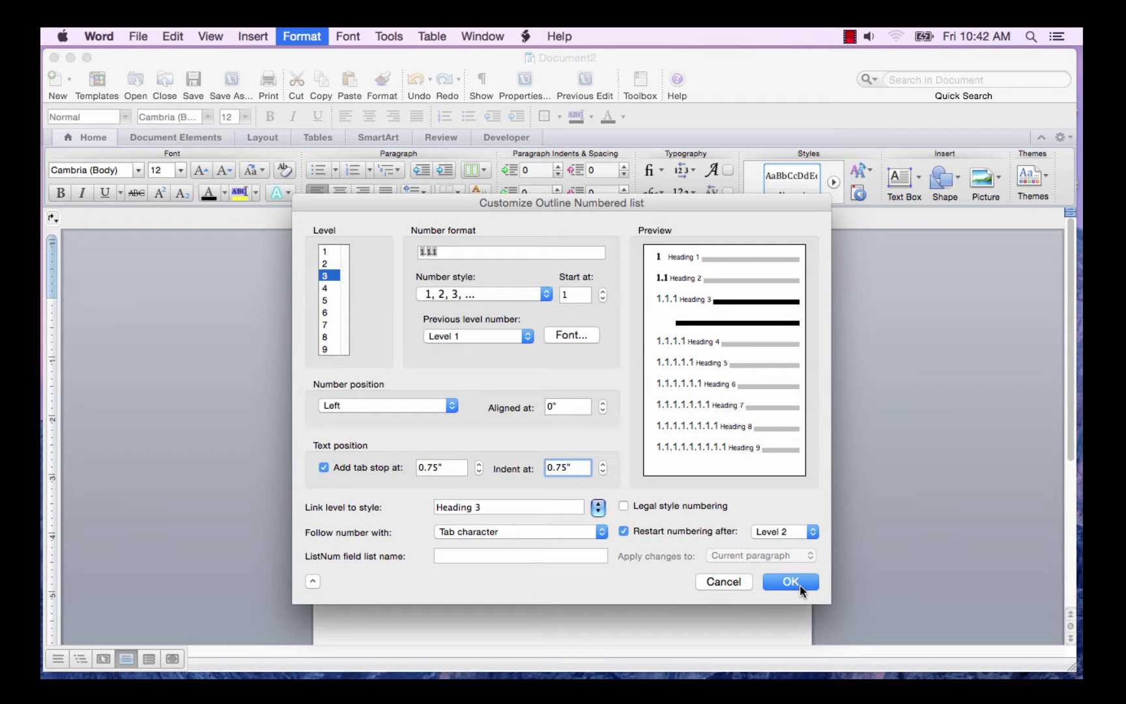
Set the level 3 number font to Times New Roman, Bold, 12 pt, Automatic colour
click(564, 335)
text(ti)
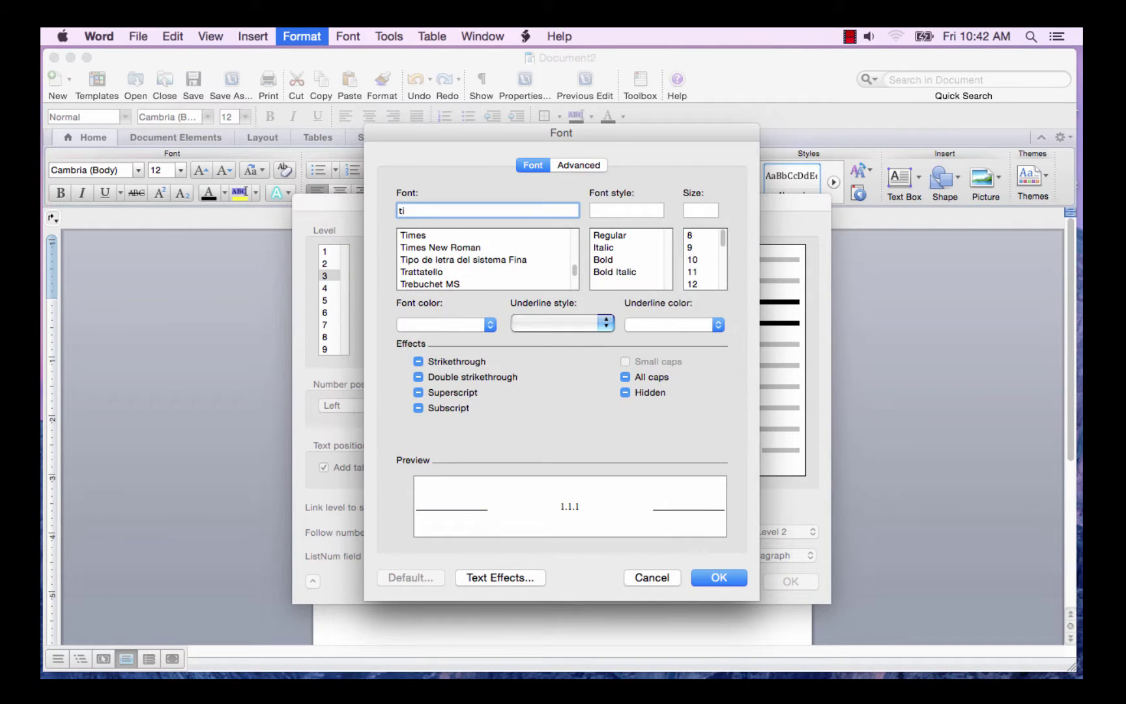
click(435, 248)
click(602, 260)
click(692, 283)
click(456, 324)
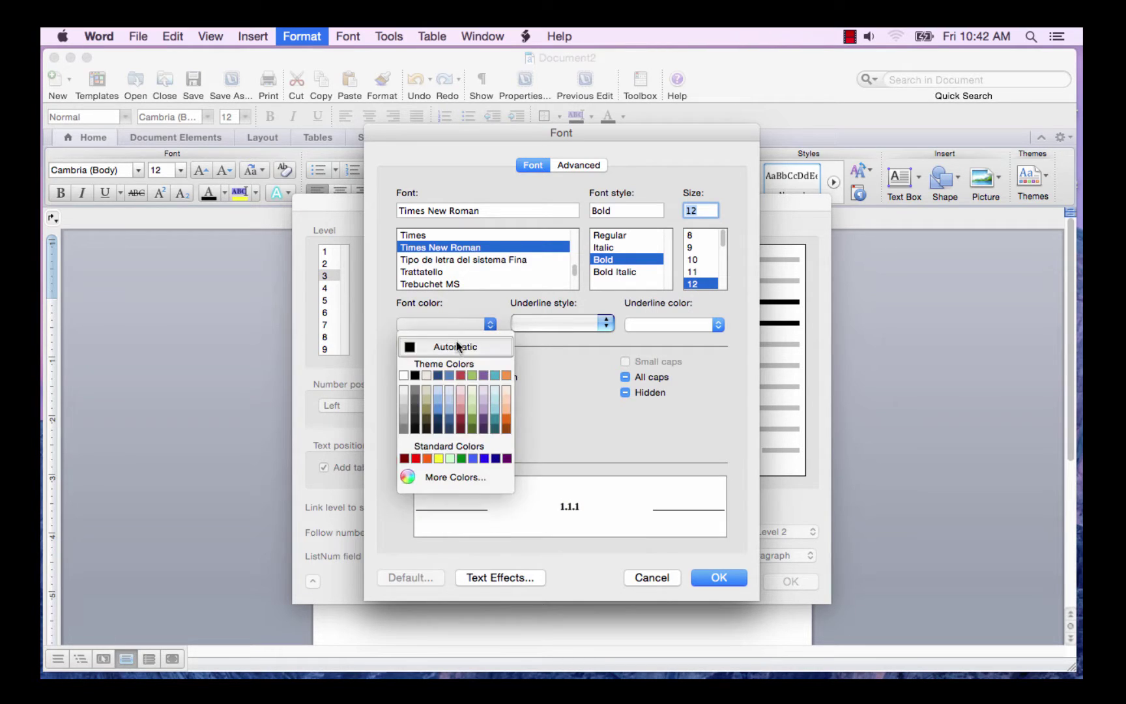
click(456, 346)
click(719, 577)
Give level 4 a 0.75" tab stop and a 0.75" text indent
click(325, 287)
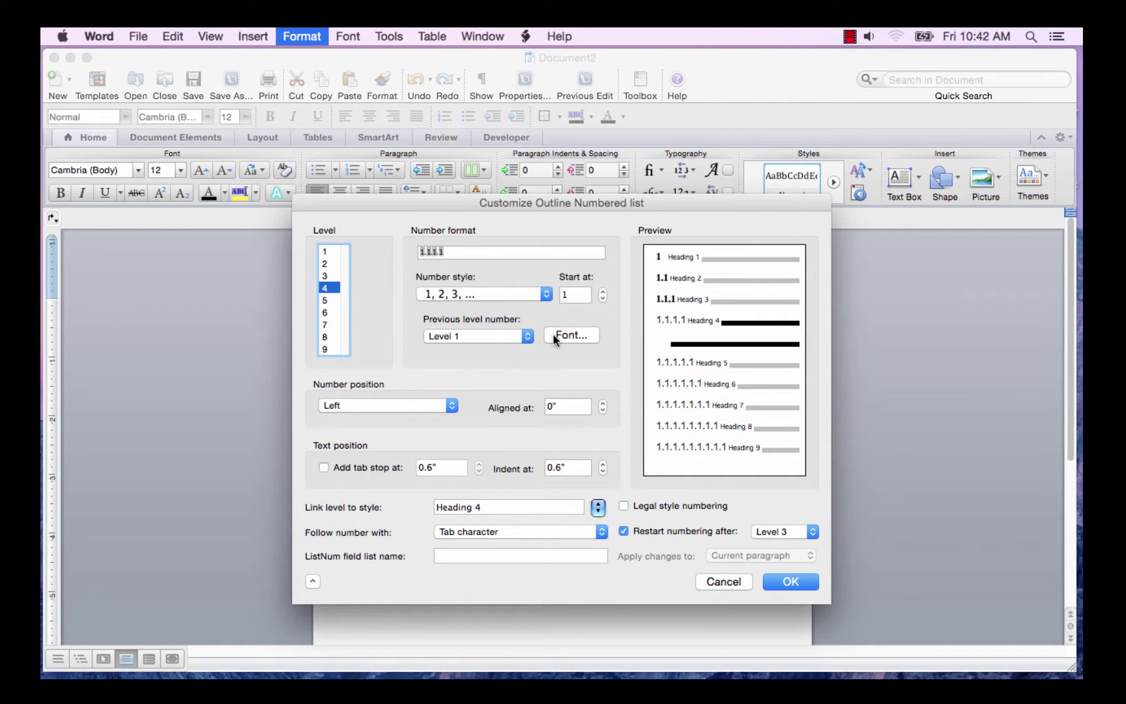
click(324, 468)
click(480, 464)
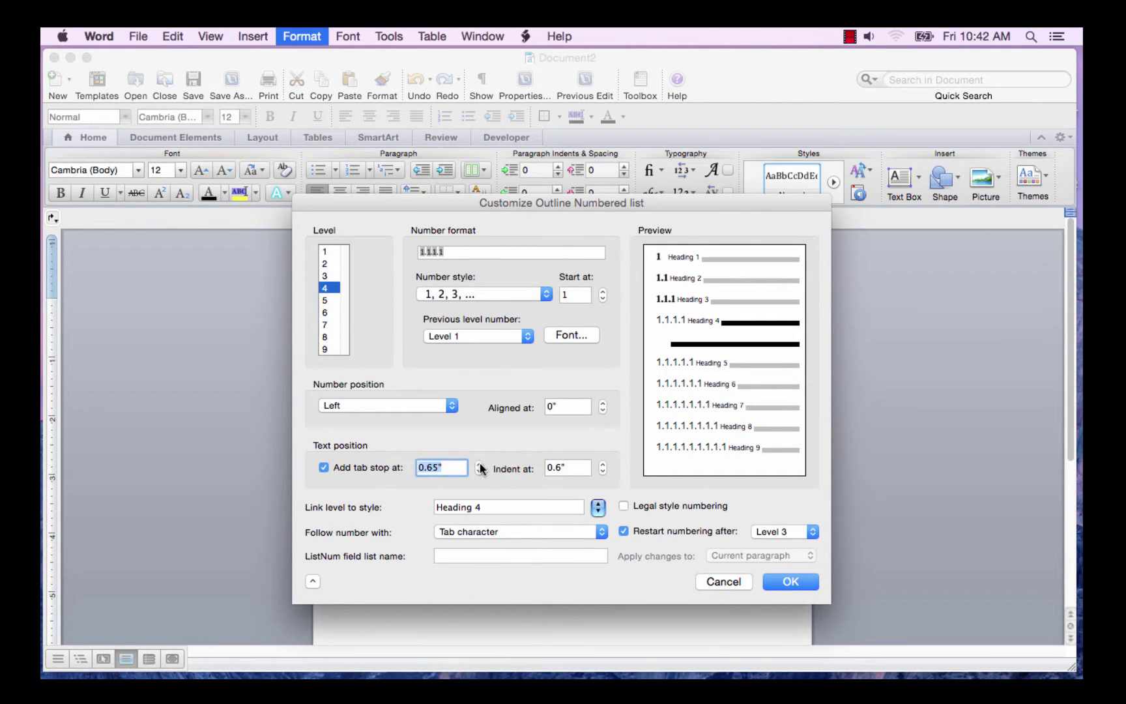
click(479, 464)
click(602, 464)
click(603, 464)
Set the level 4 number to Times New Roman Bold 12 pt Automatic, then apply the numbering
click(571, 335)
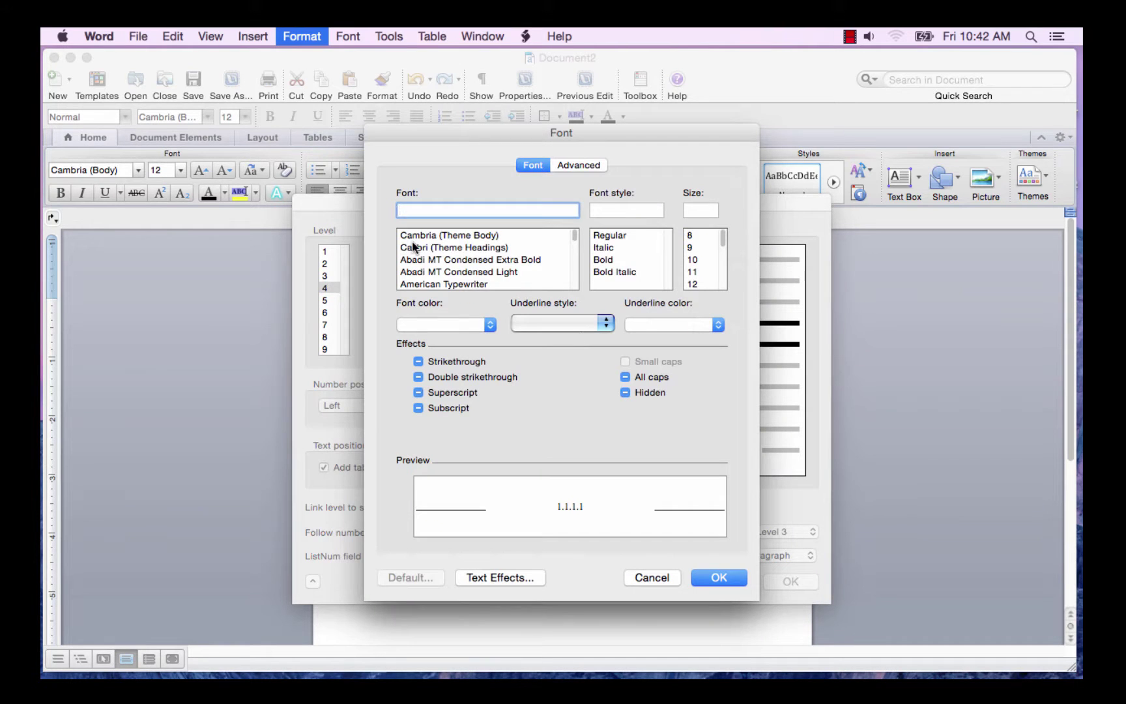
text(ti)
click(427, 248)
click(611, 260)
click(694, 285)
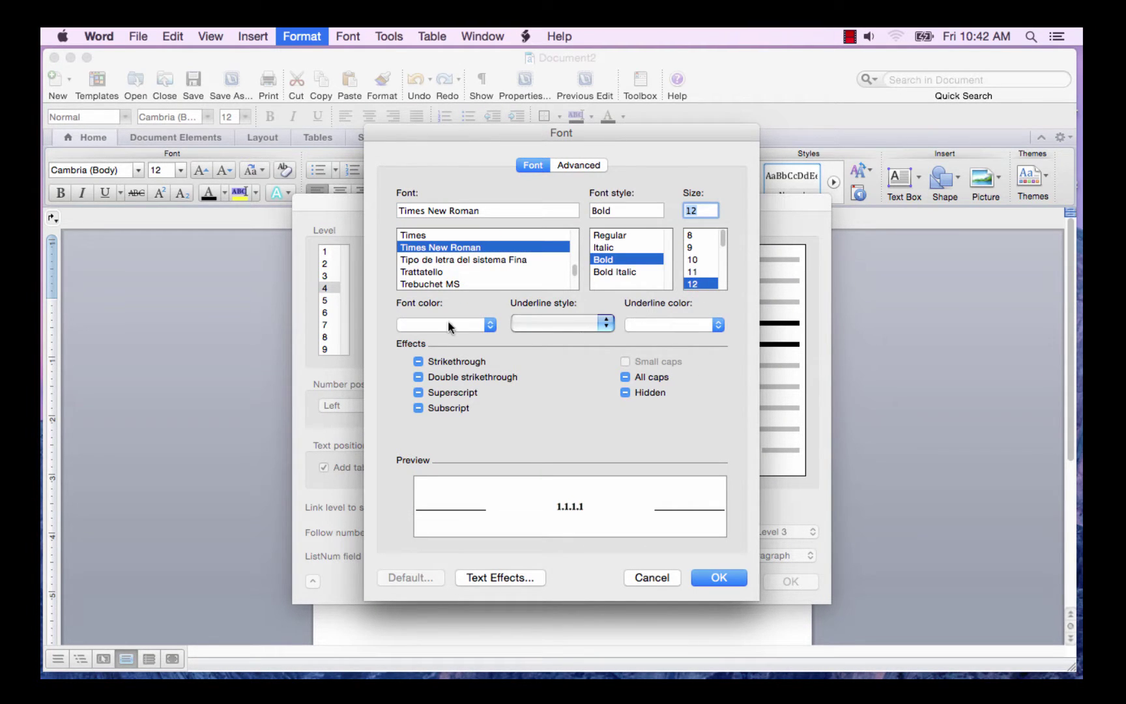
click(448, 325)
click(443, 325)
click(719, 577)
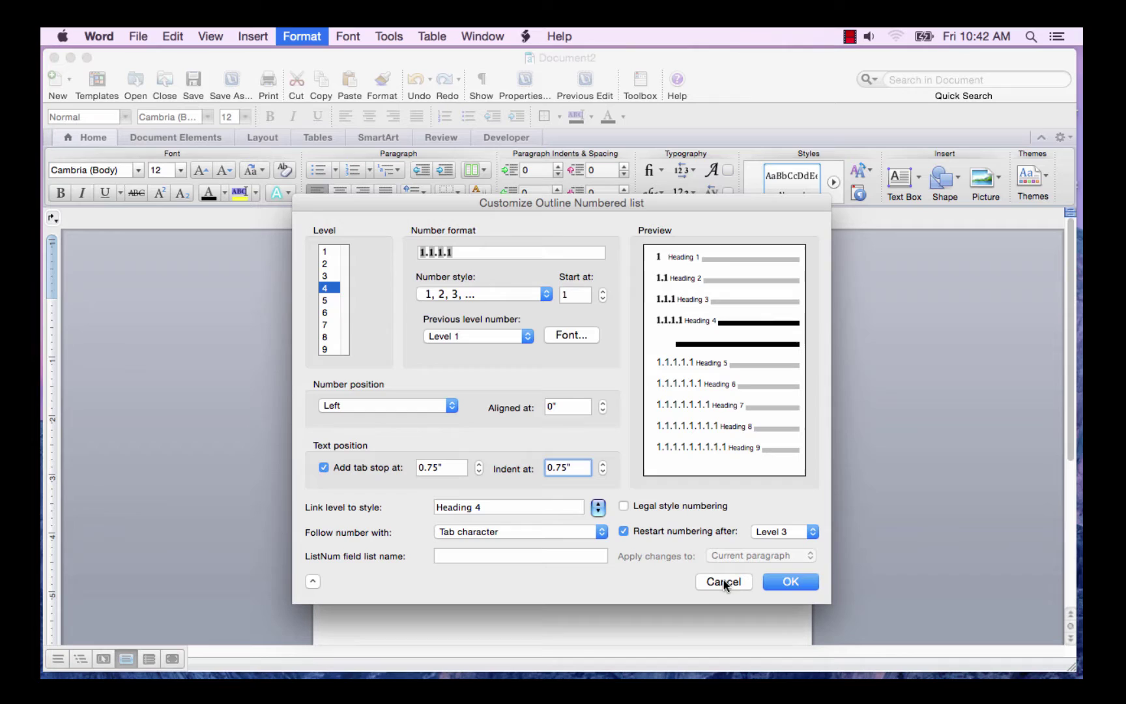
click(790, 583)
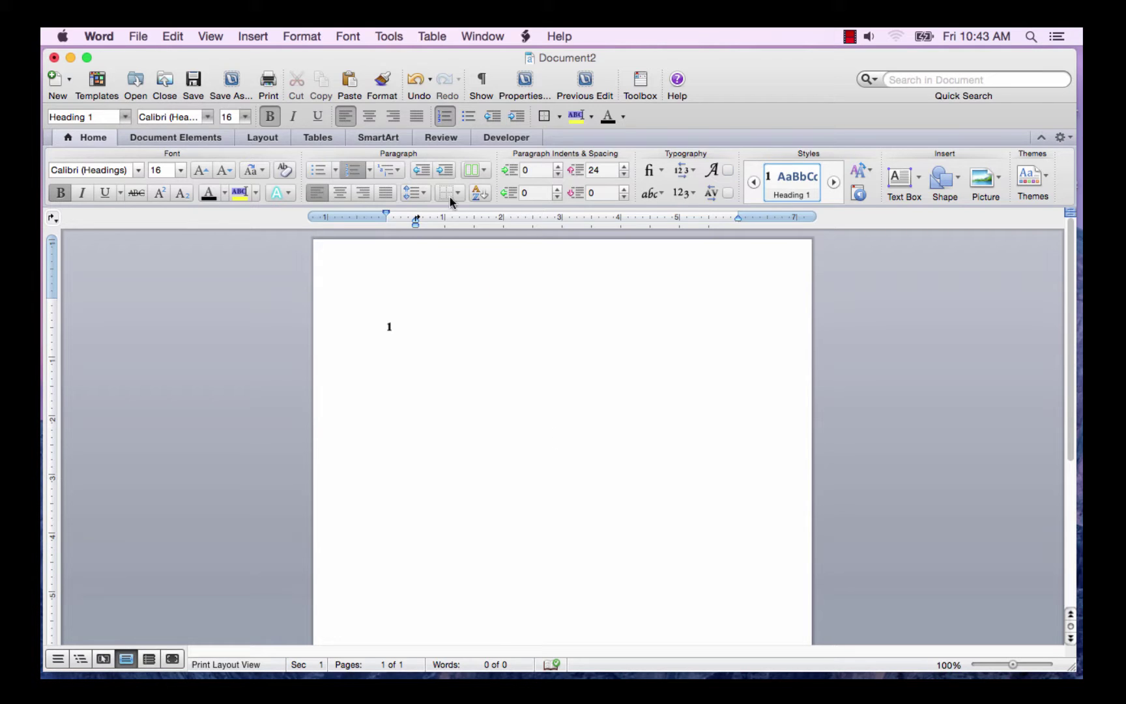
Open Format > Style, leave the List filter unchanged, and start modifying Heading 1
click(298, 38)
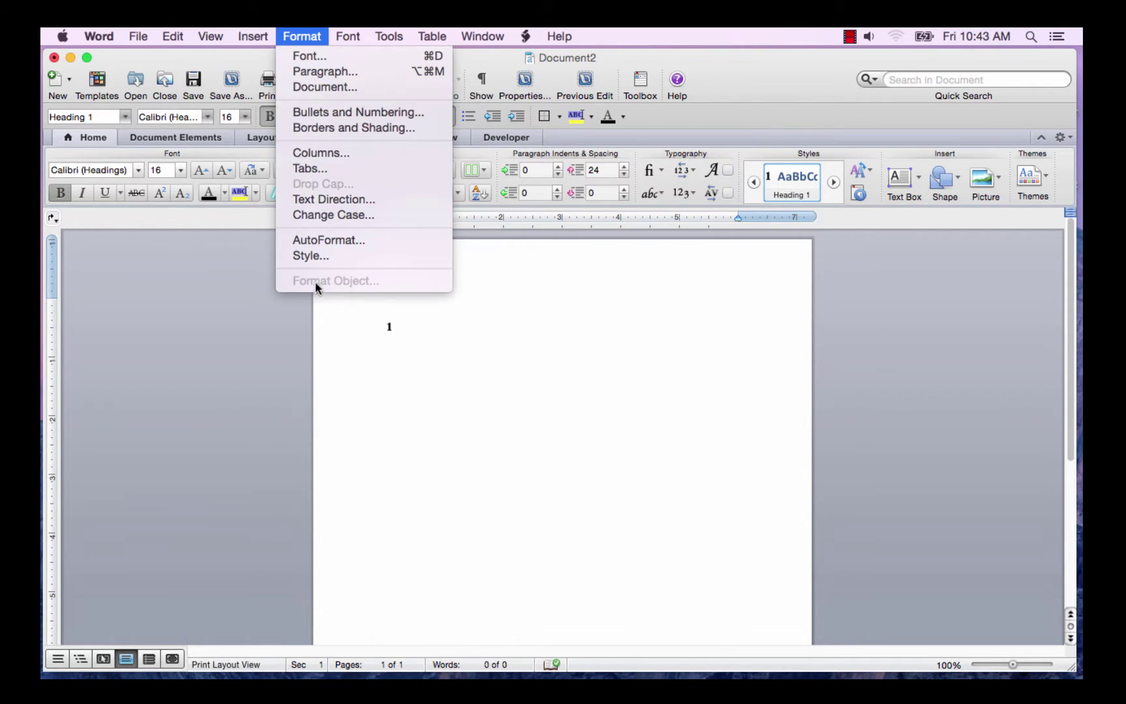
click(320, 258)
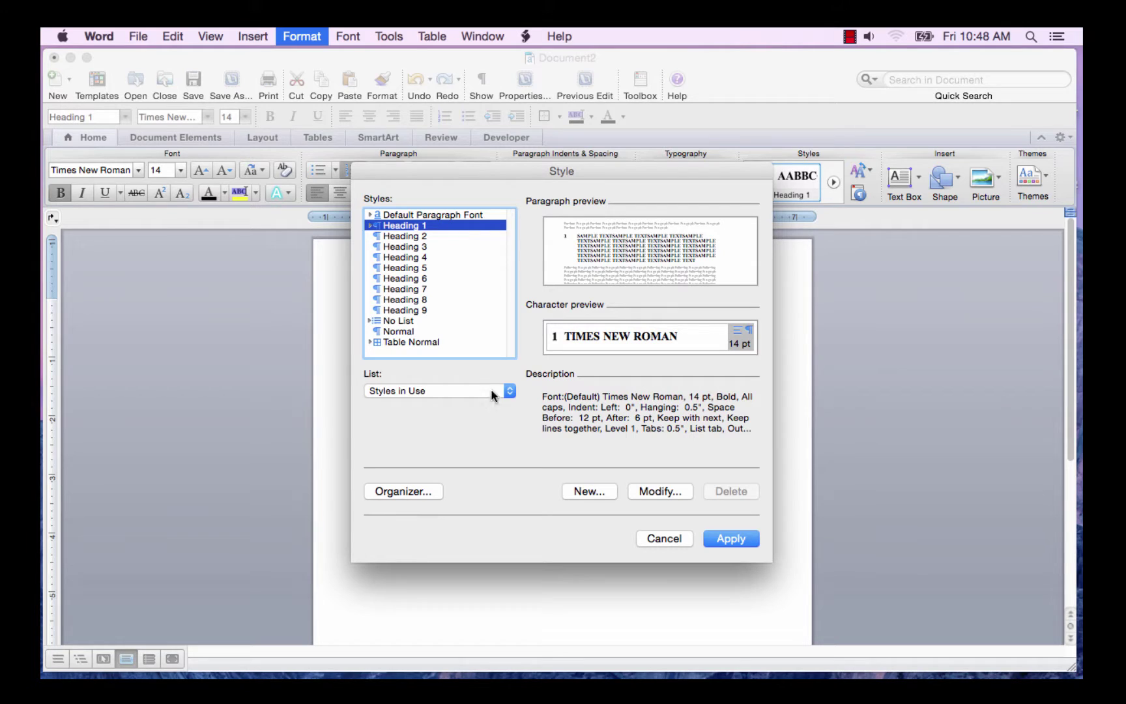
click(509, 395)
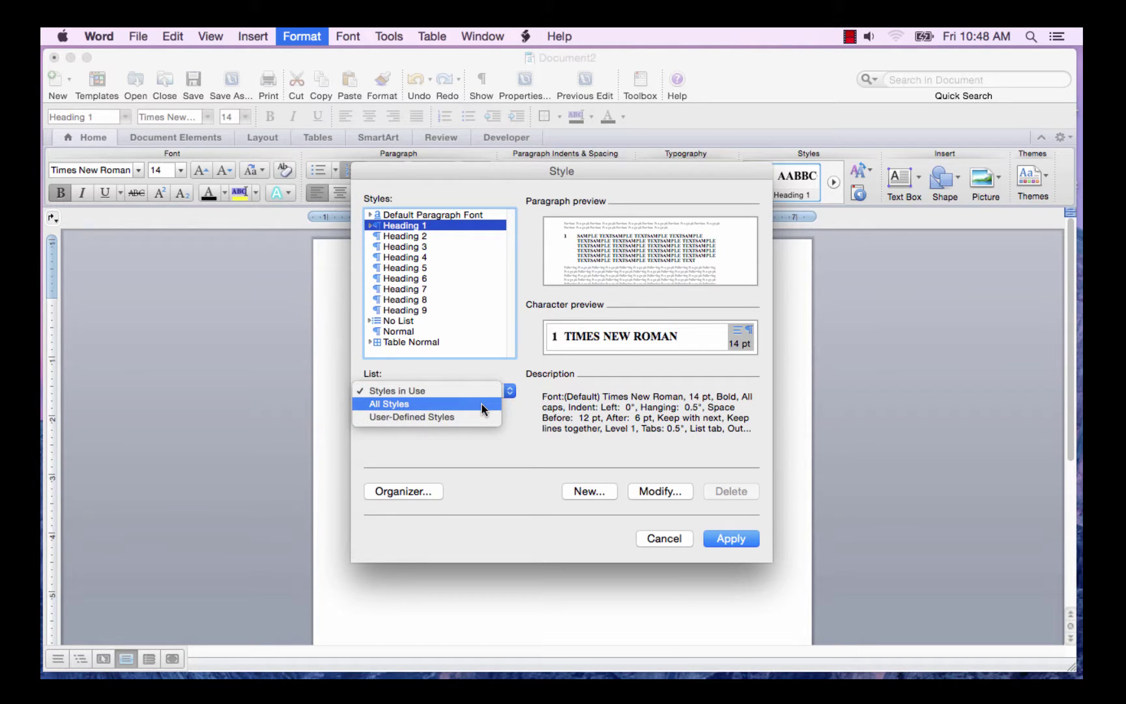
click(527, 415)
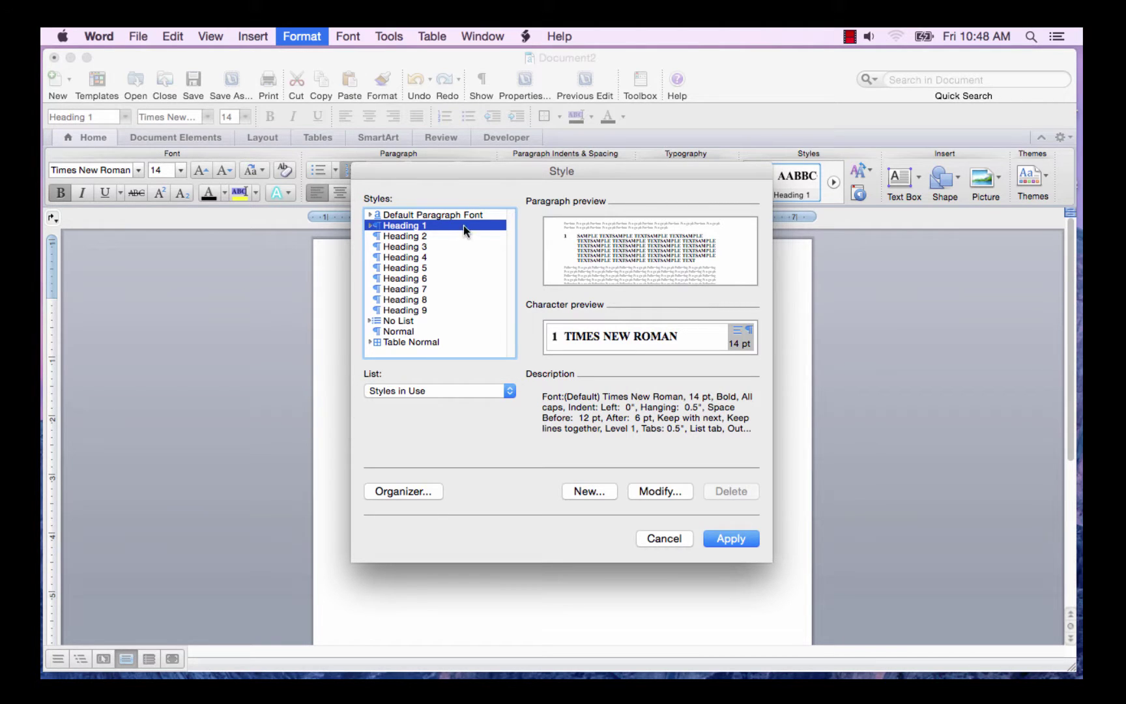
click(649, 493)
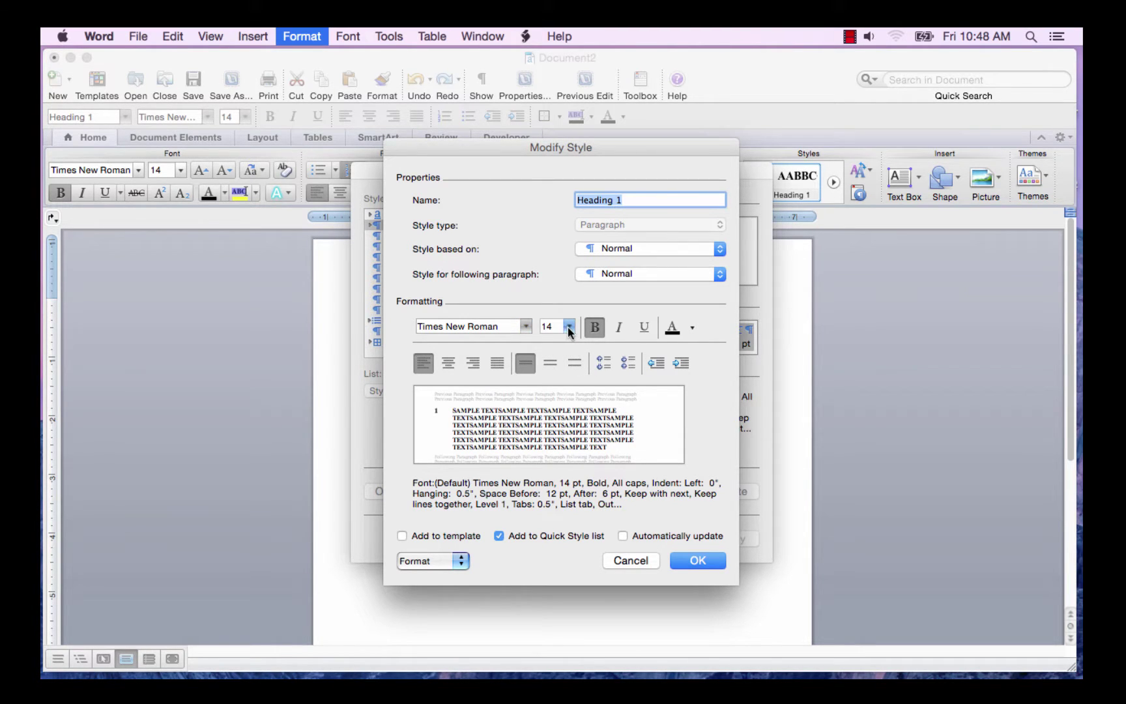
Set Heading 1's colour to Automatic and confirm bold 14 pt Times New Roman in all caps
click(692, 328)
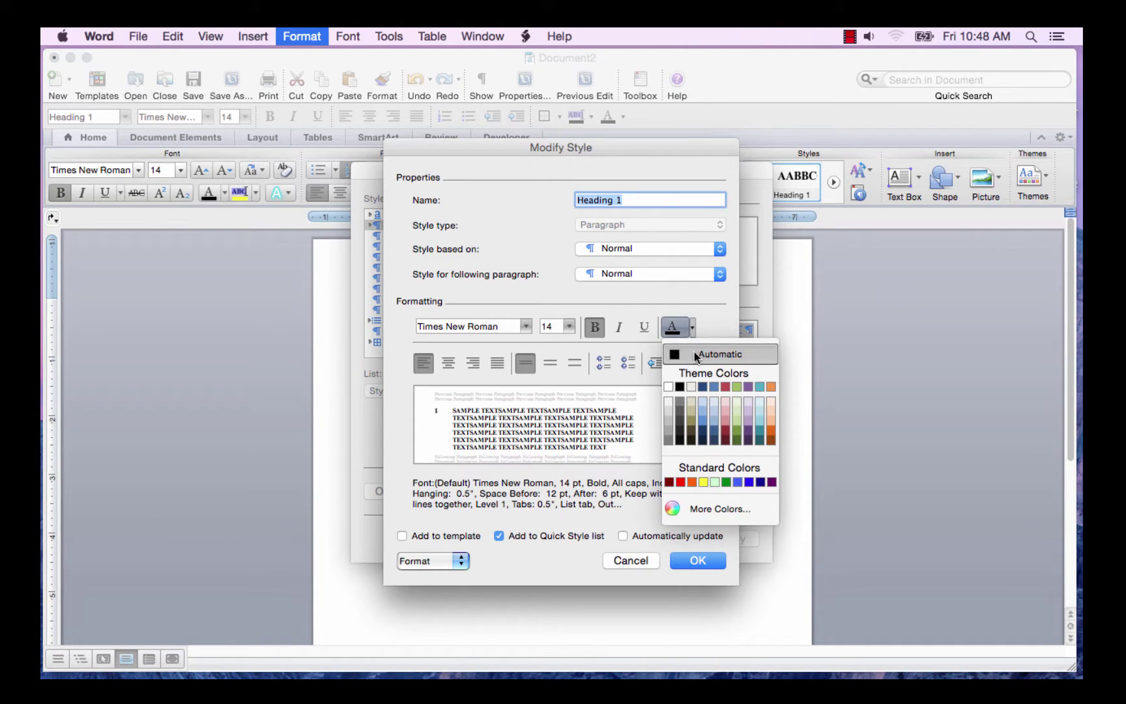
click(694, 353)
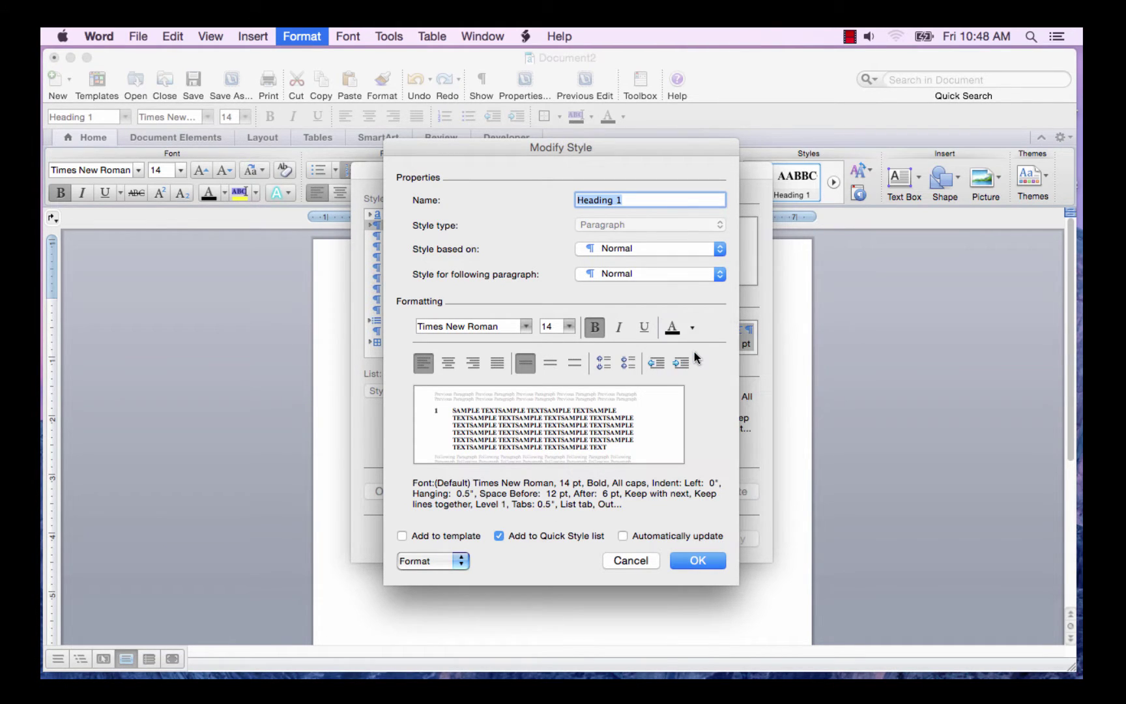
click(463, 562)
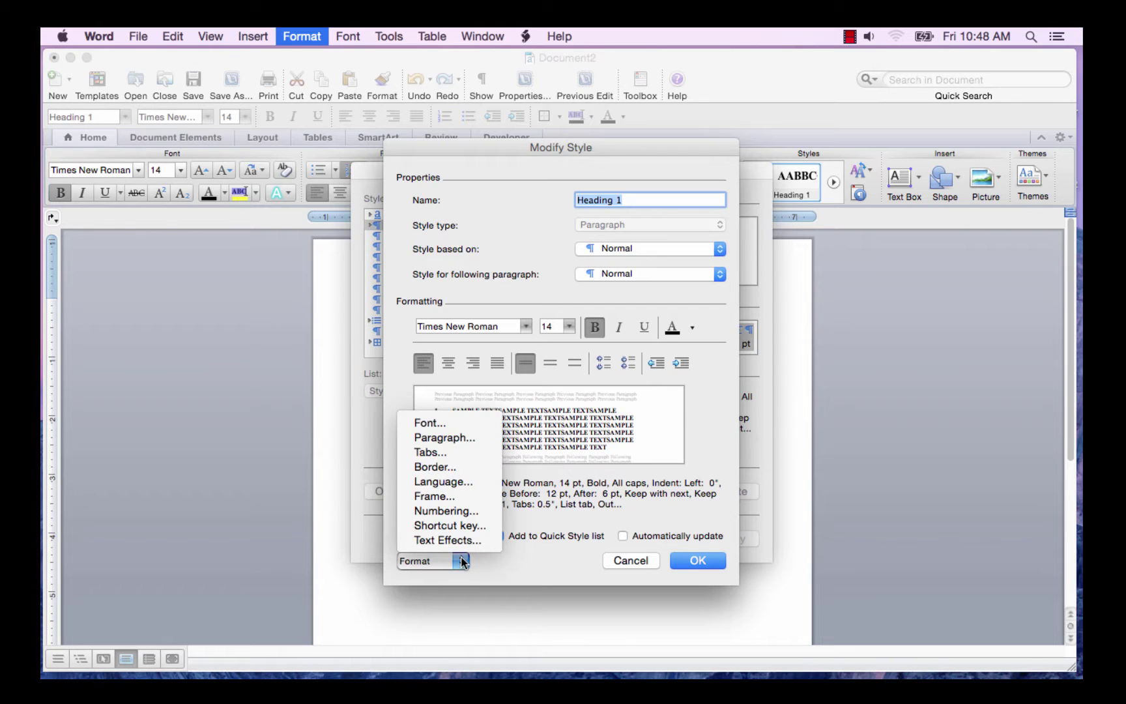
click(454, 422)
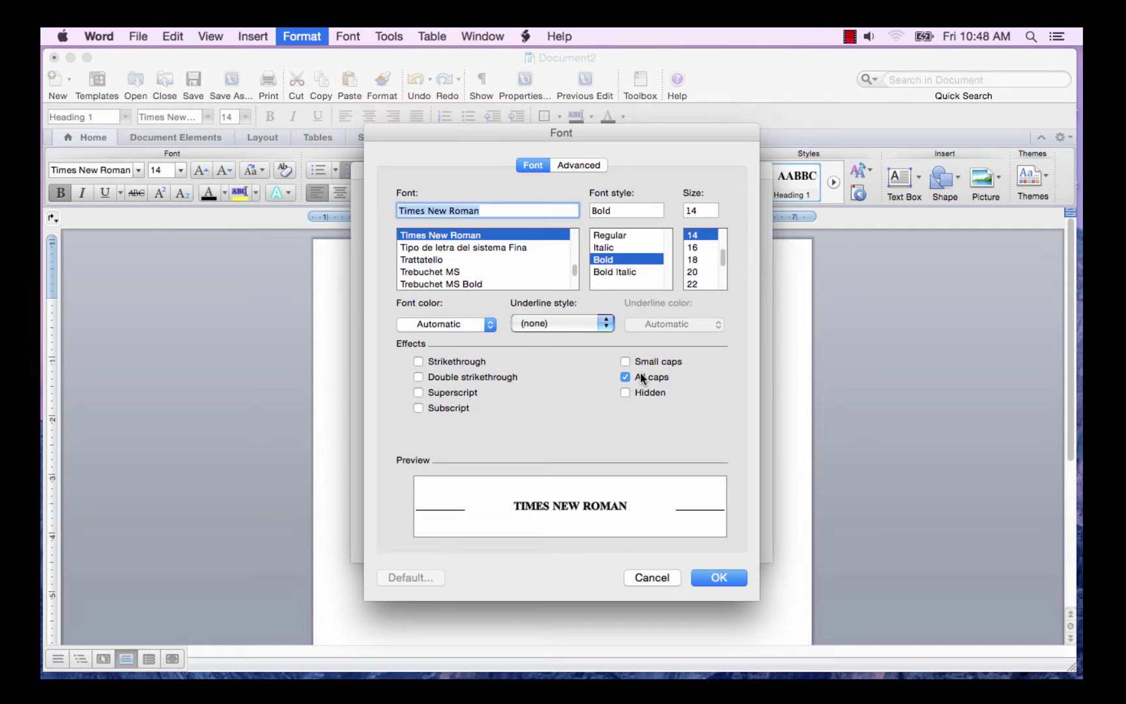
click(722, 580)
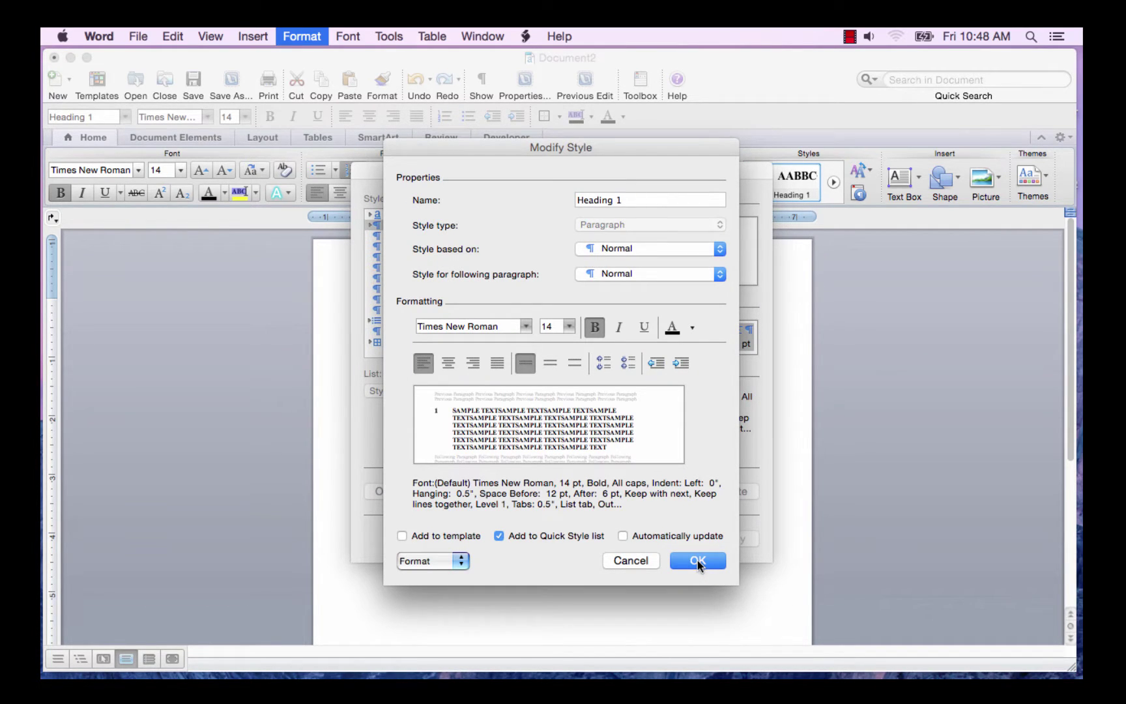
click(459, 558)
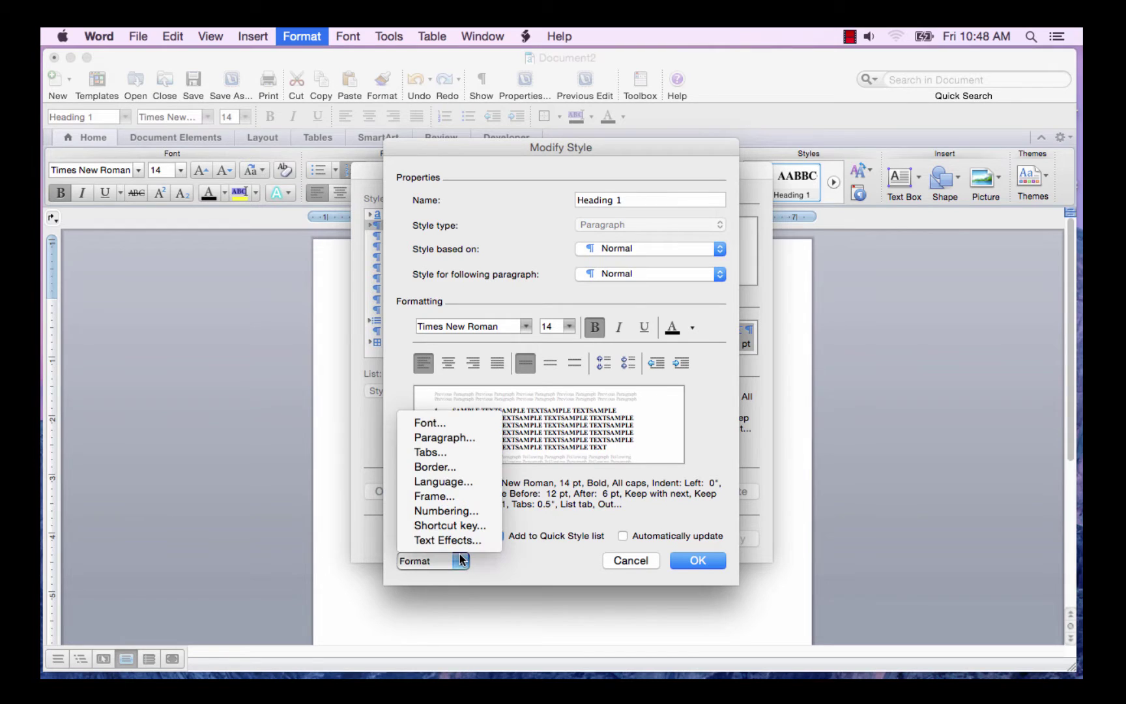
Confirm Heading 1's 0.5" hanging indent with 12 pt before and 6 pt after spacing, and save the style
click(457, 438)
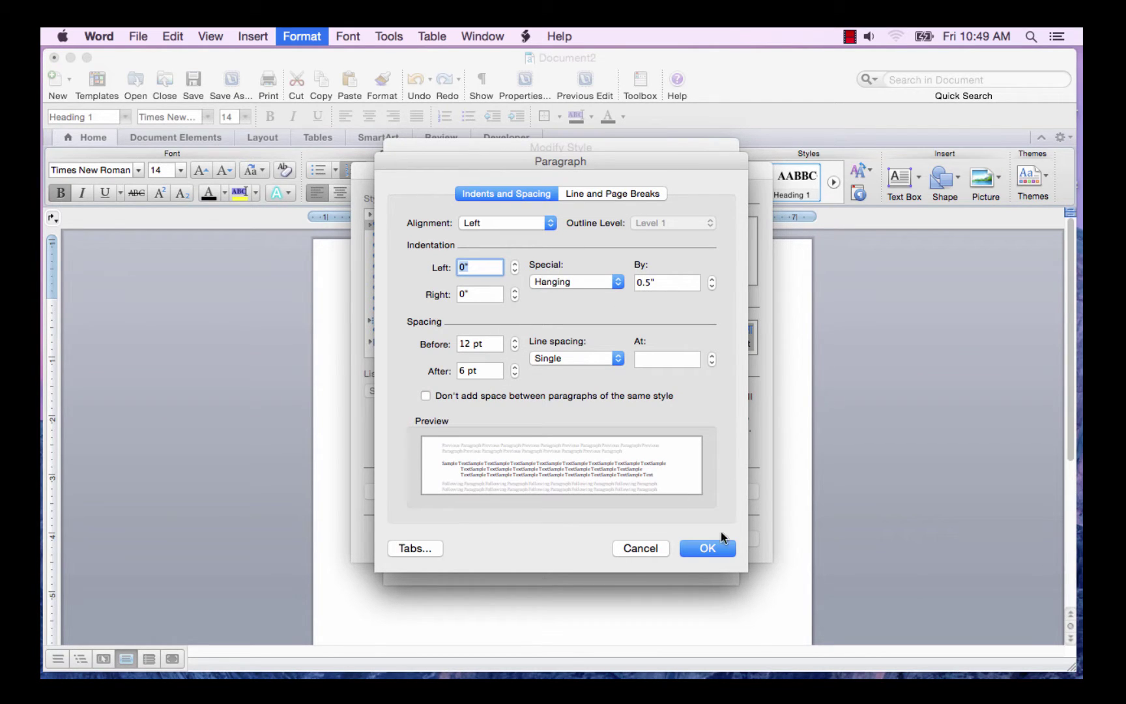
click(707, 548)
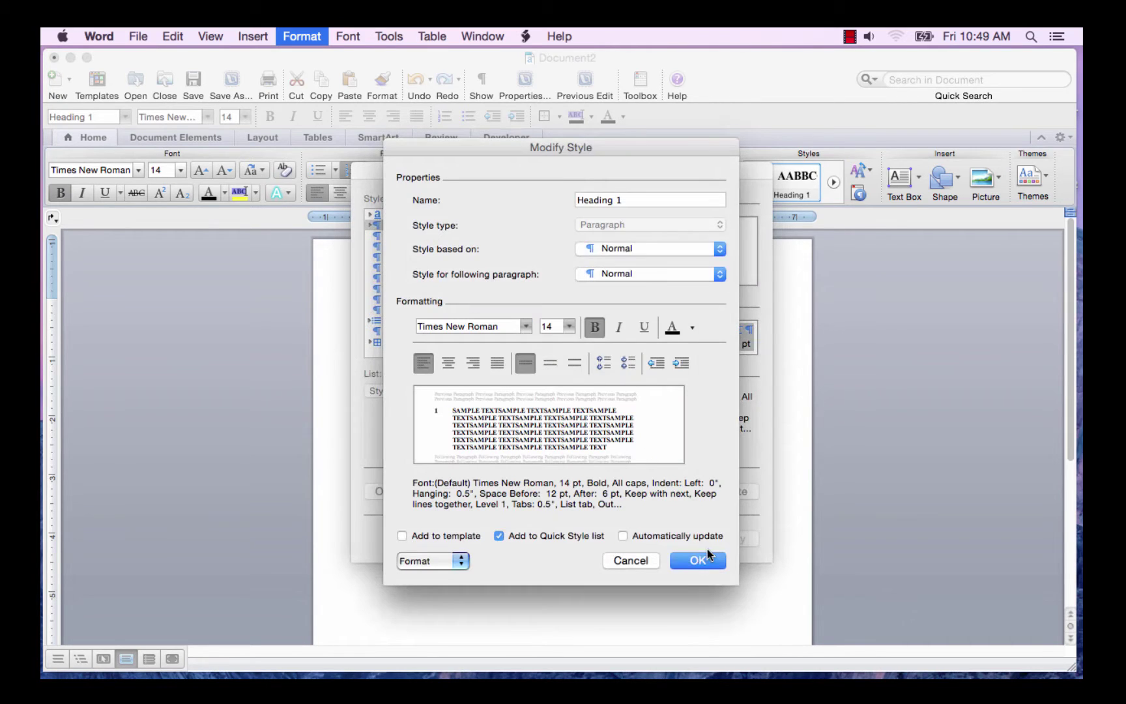
click(701, 561)
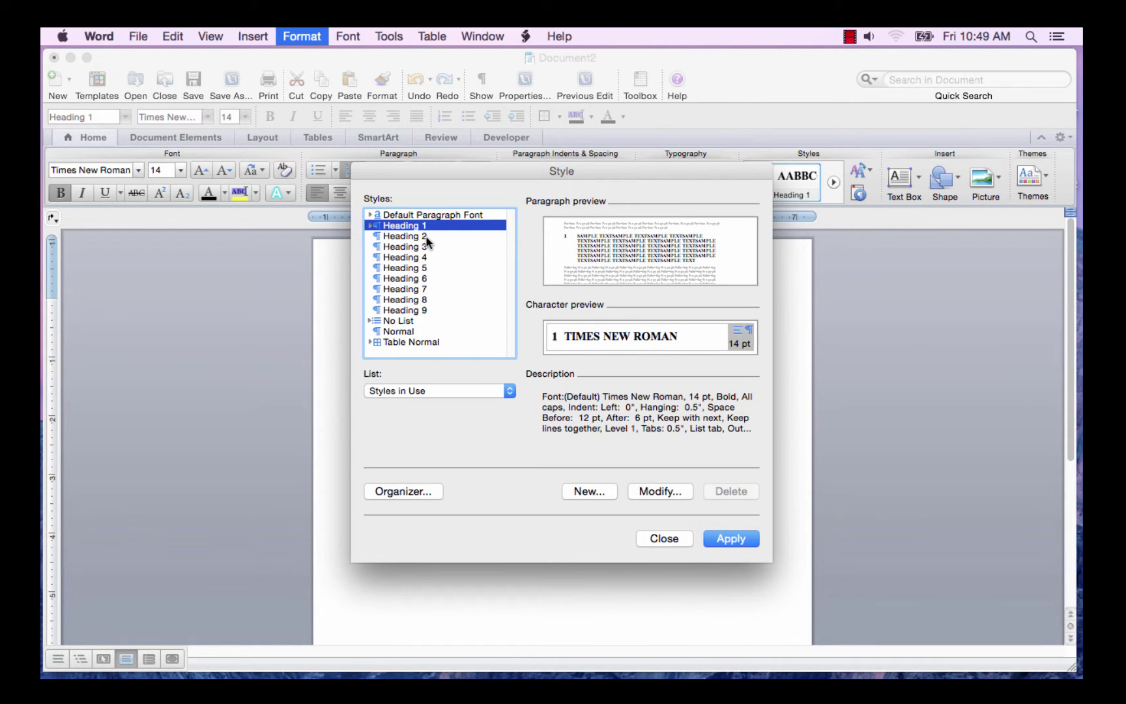
Review the Heading 2, Heading 3 and Heading 4 style definitions in the Style dialog
click(426, 237)
click(424, 247)
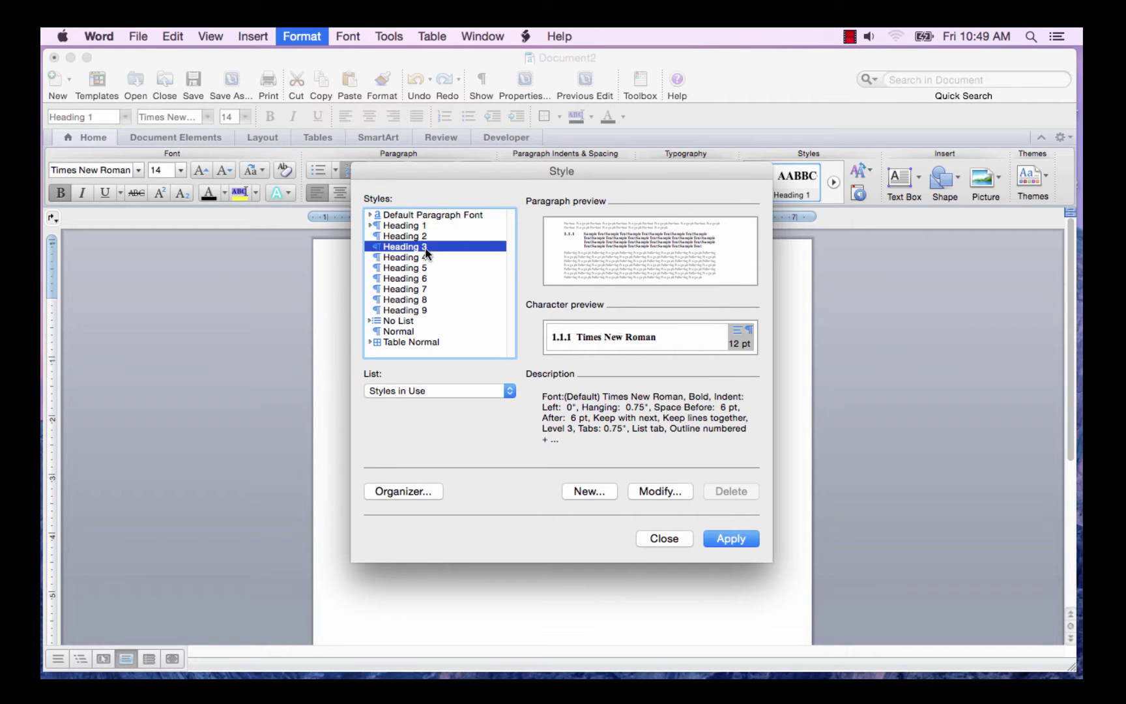
click(424, 258)
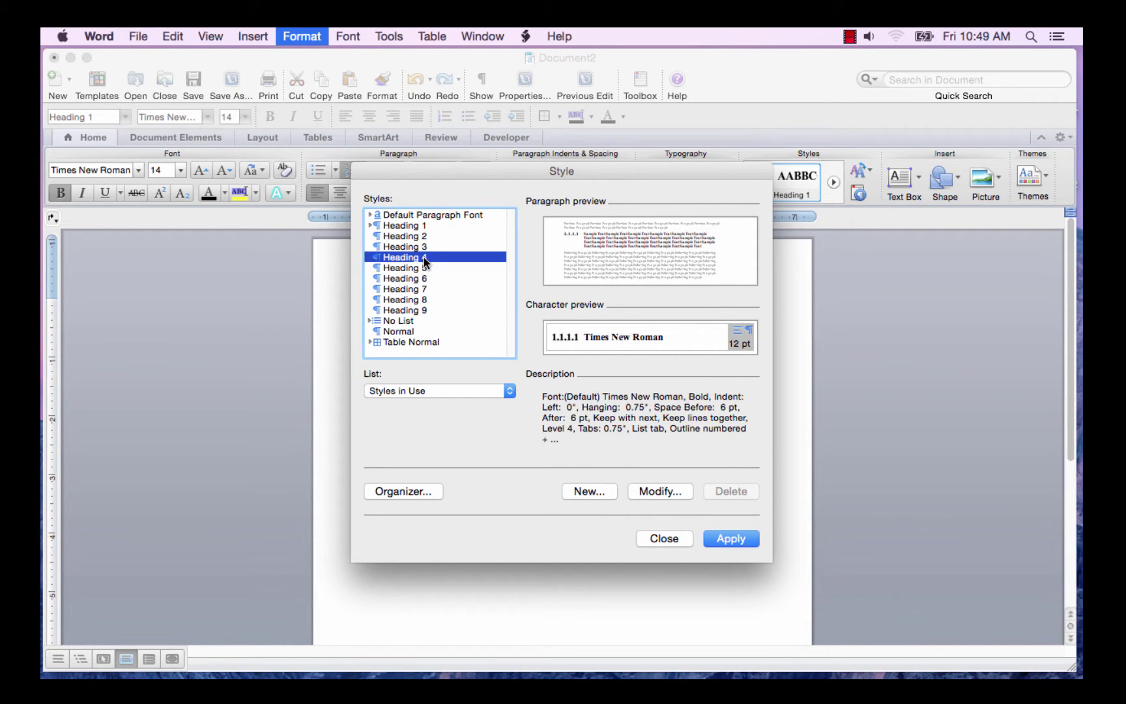
Type 'HEADING ONE' as Heading 1, then 'Heading Two' in Heading 2 style
click(727, 538)
text(HEADING ONE)
key(Return)
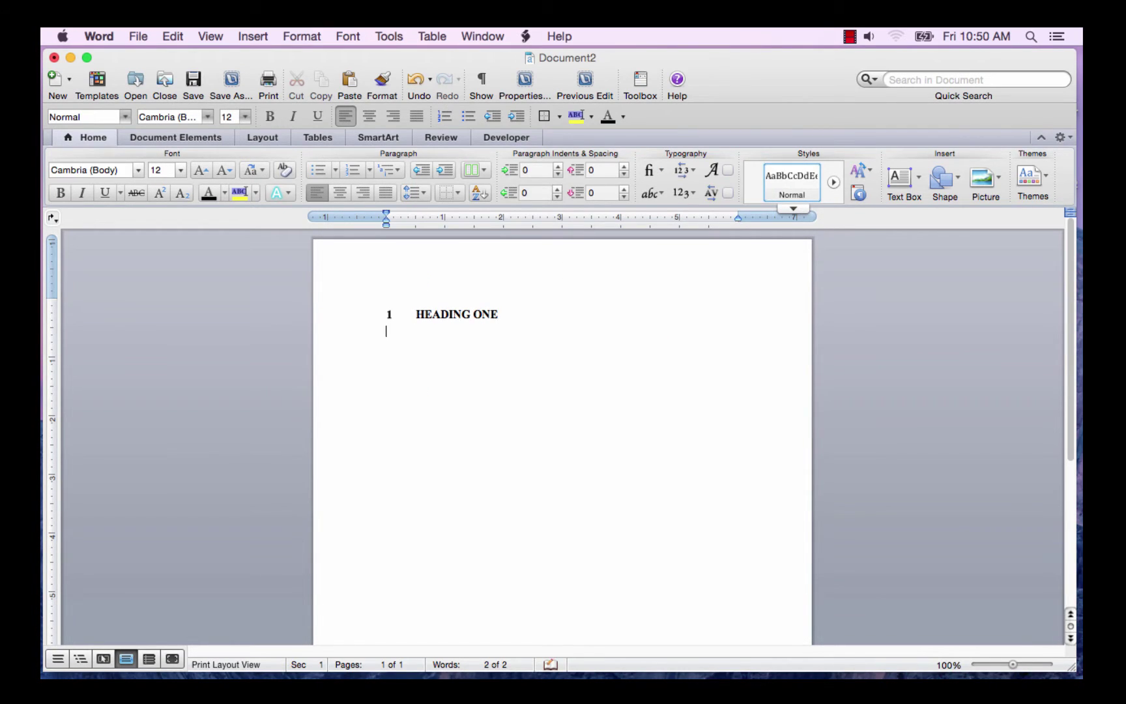
click(833, 182)
click(834, 181)
click(808, 191)
text(Heading Two)
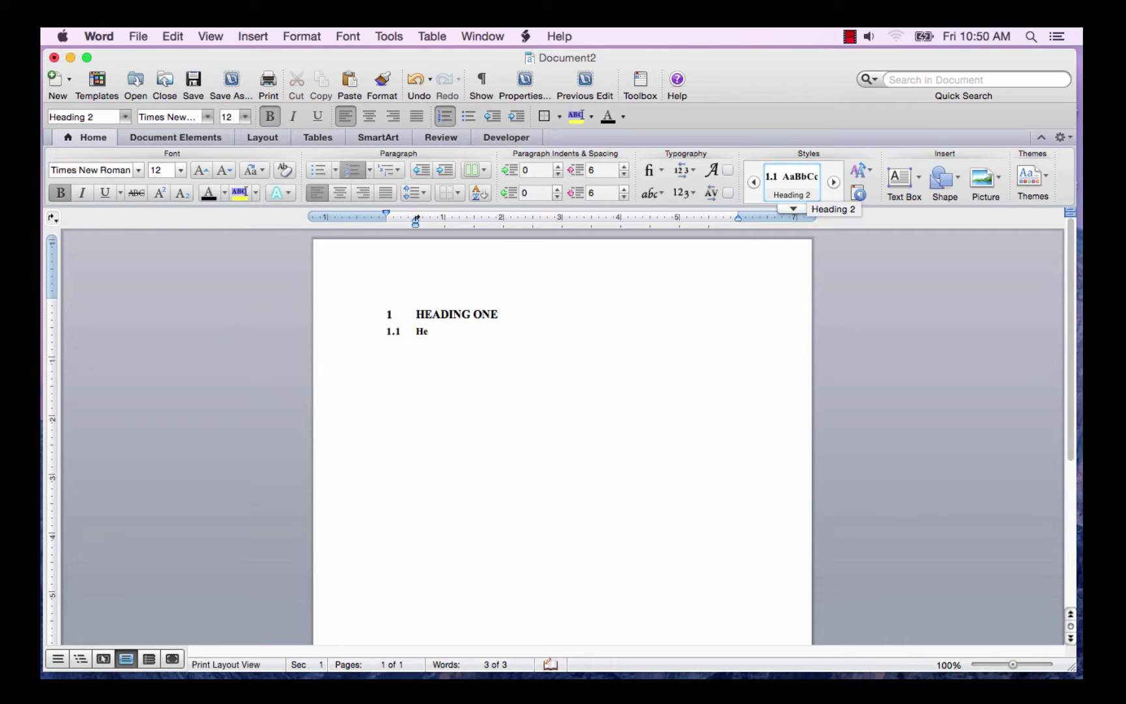
key(Return)
Add 'Heading Three' in Heading 3 style and 'Heading Four' in Heading 4 style
click(833, 184)
click(833, 186)
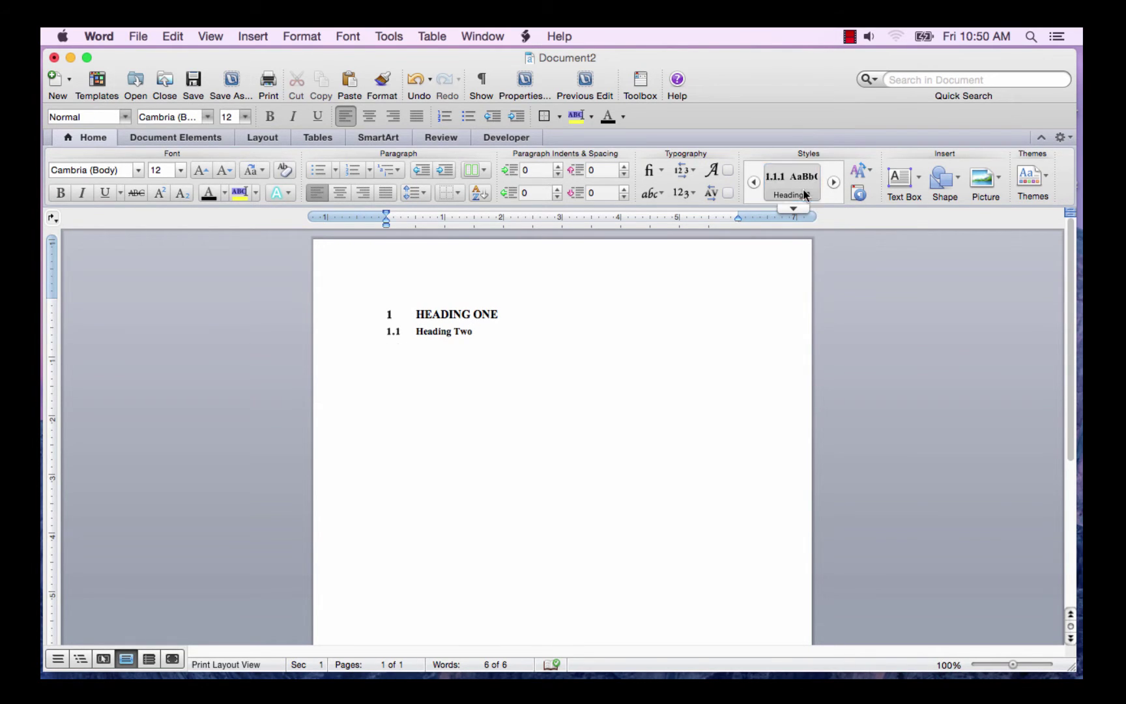
click(791, 182)
text(Heading Three)
key(Return)
click(834, 186)
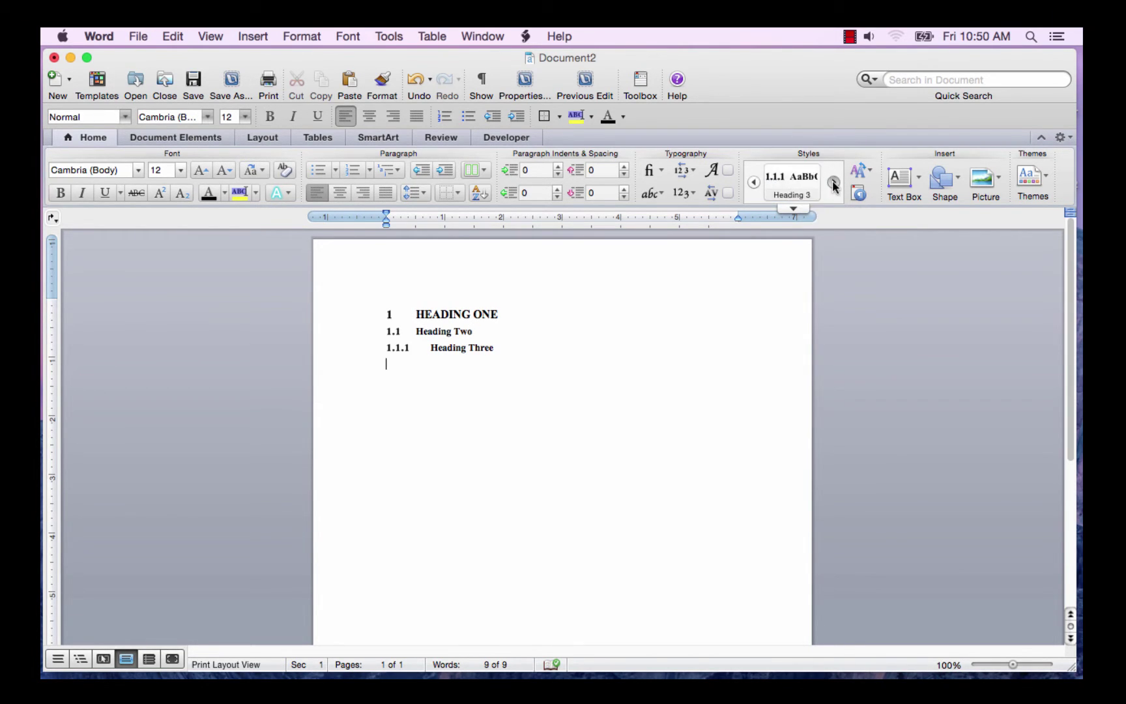
click(792, 182)
text(Heading Four)
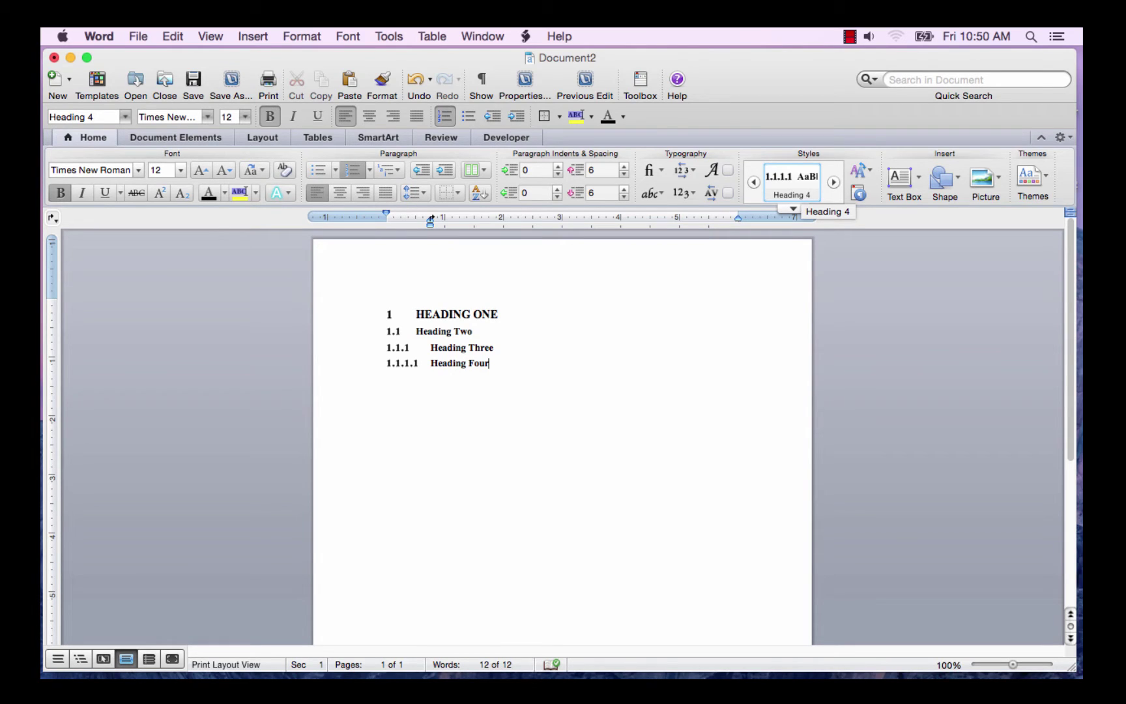